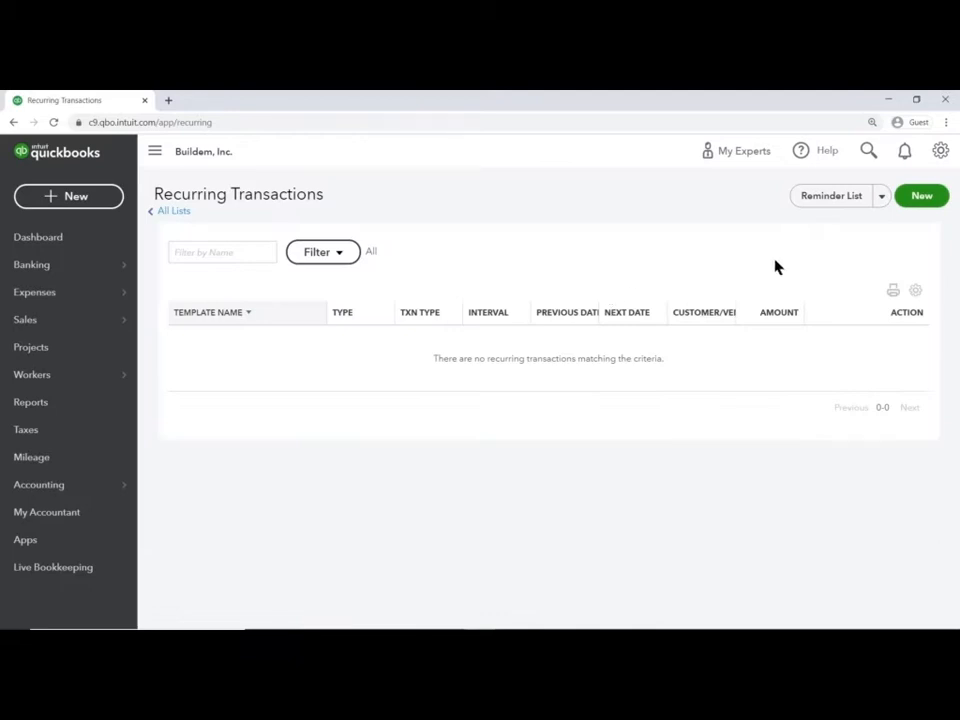
- Start a new recurring transaction template with Invoice as the transaction type
click(916, 205)
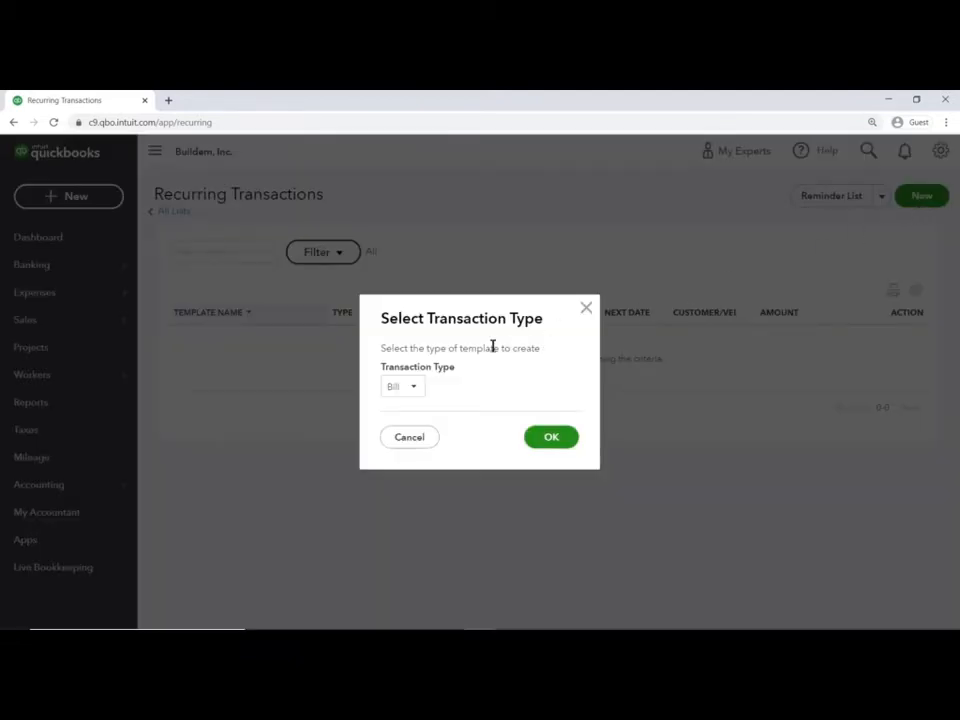
click(421, 390)
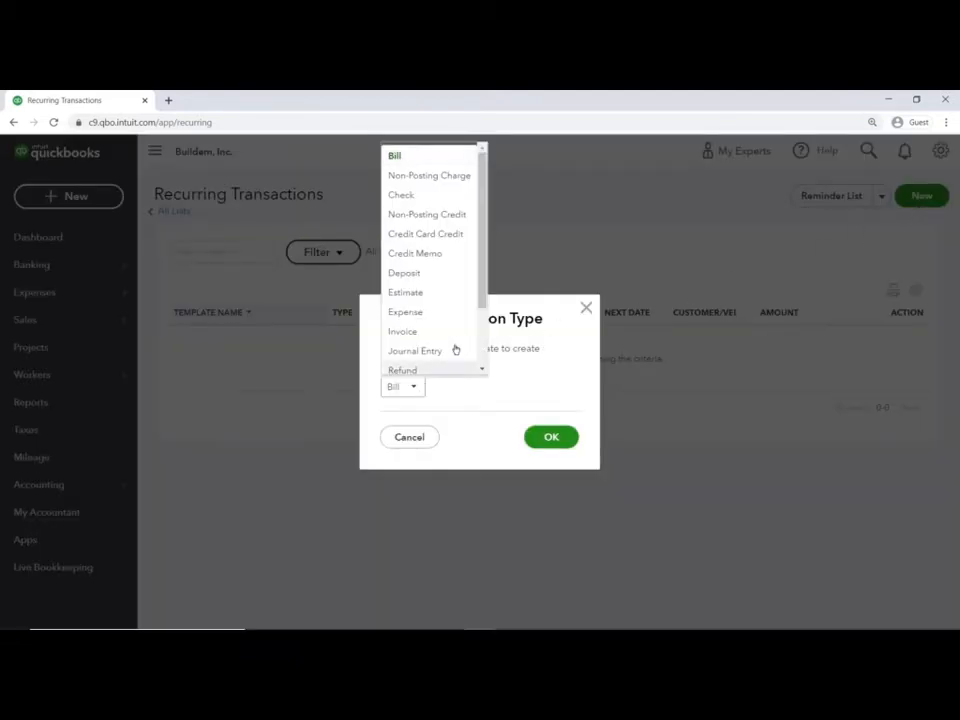
drag(484, 289, 475, 357)
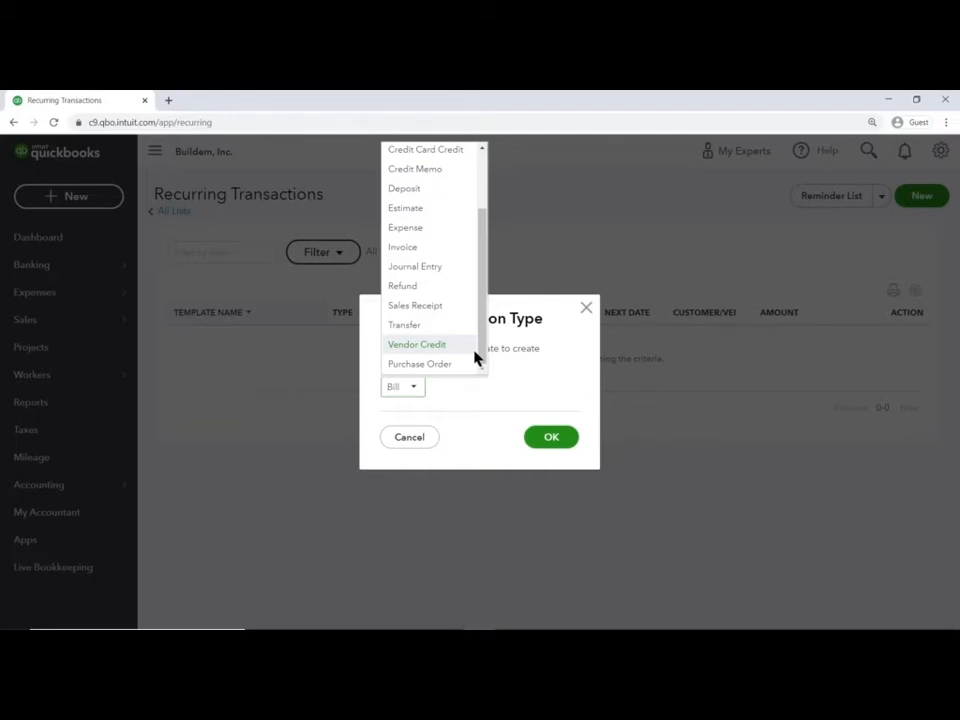
click(440, 248)
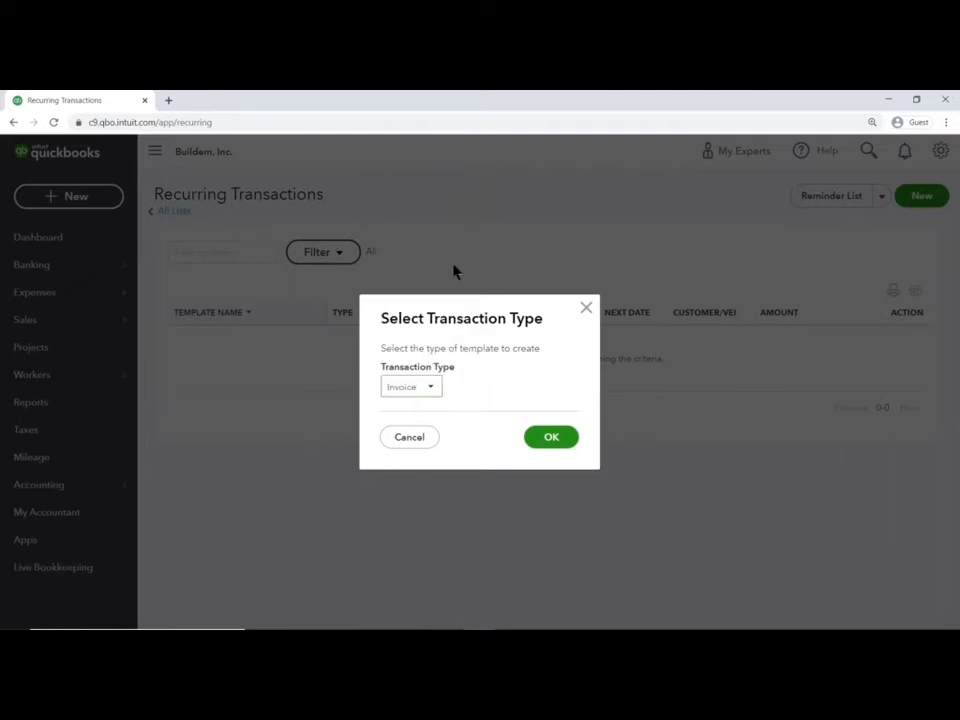
click(538, 443)
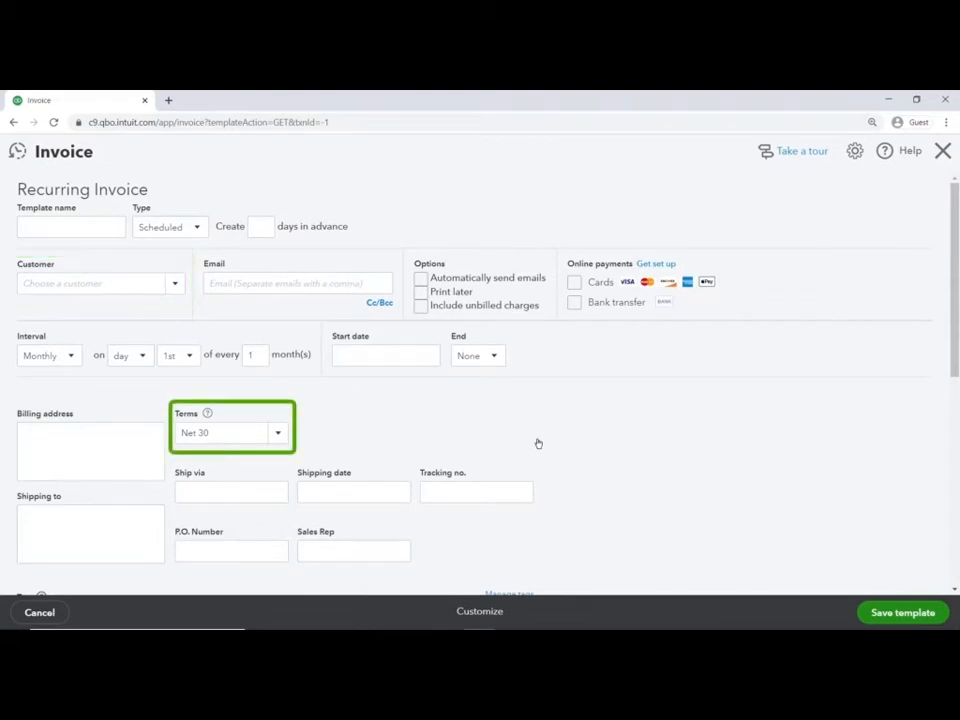
- Choose Cool Cars as the customer of the recurring invoice
drag(954, 306, 956, 430)
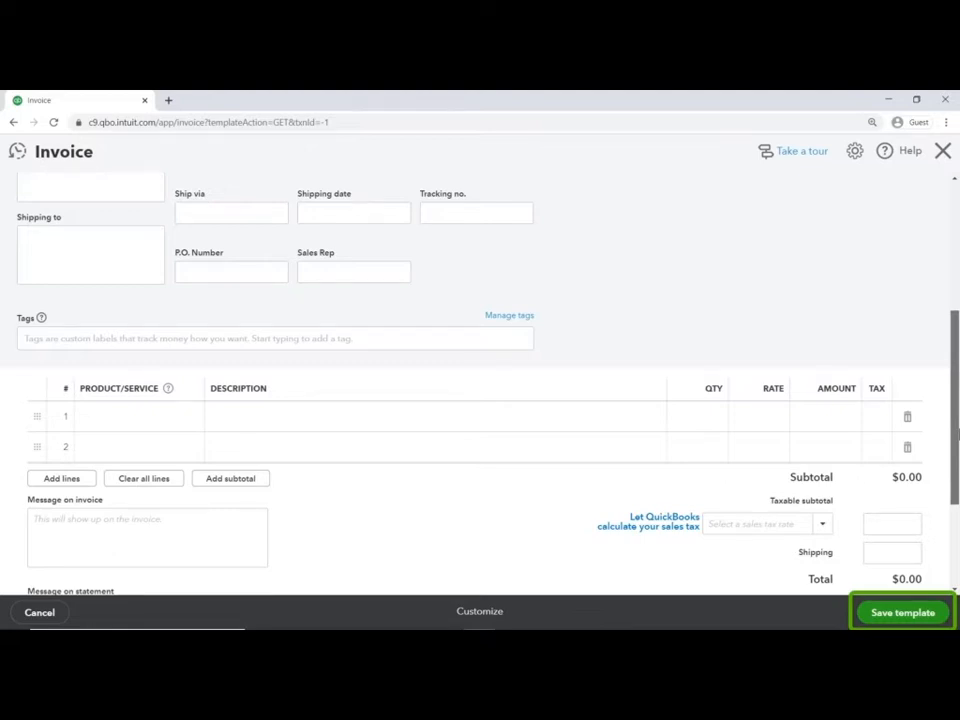
drag(956, 432, 957, 304)
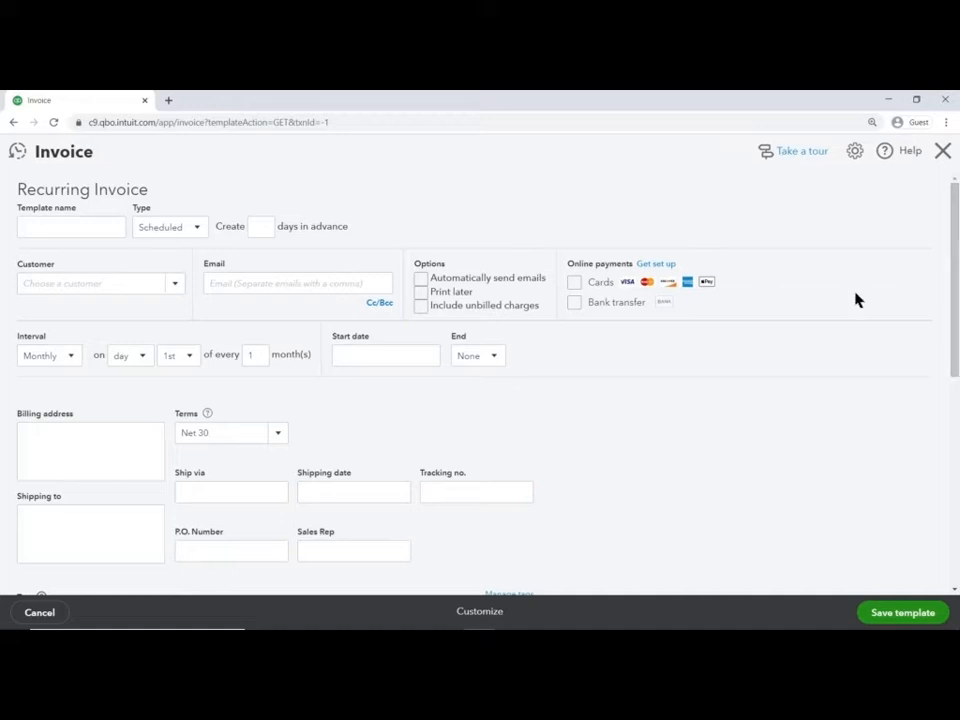
click(144, 283)
text(cool)
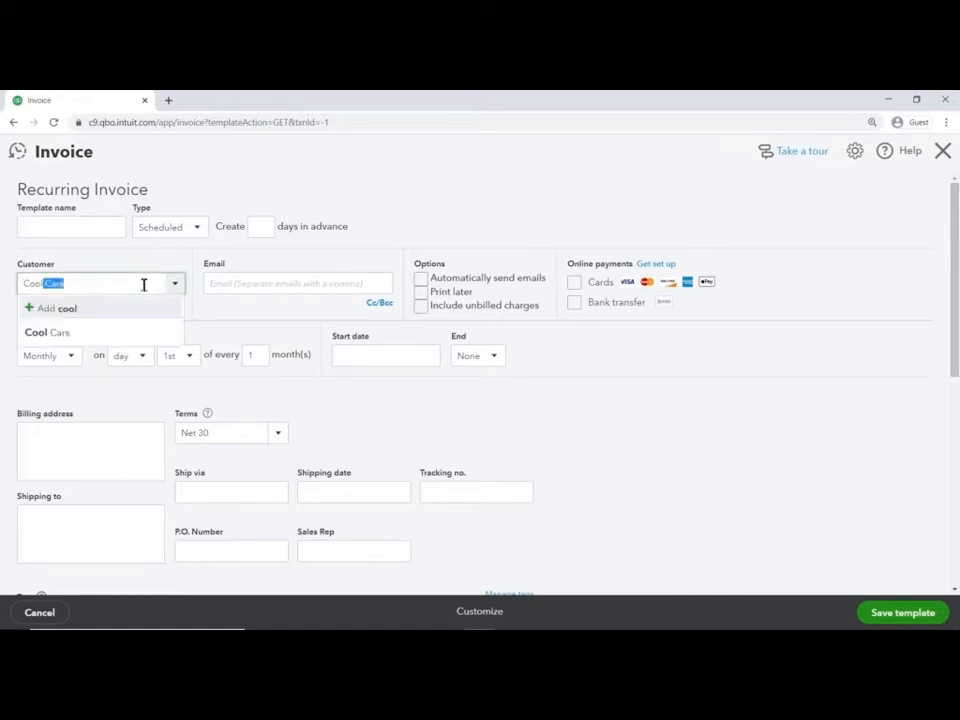
click(118, 334)
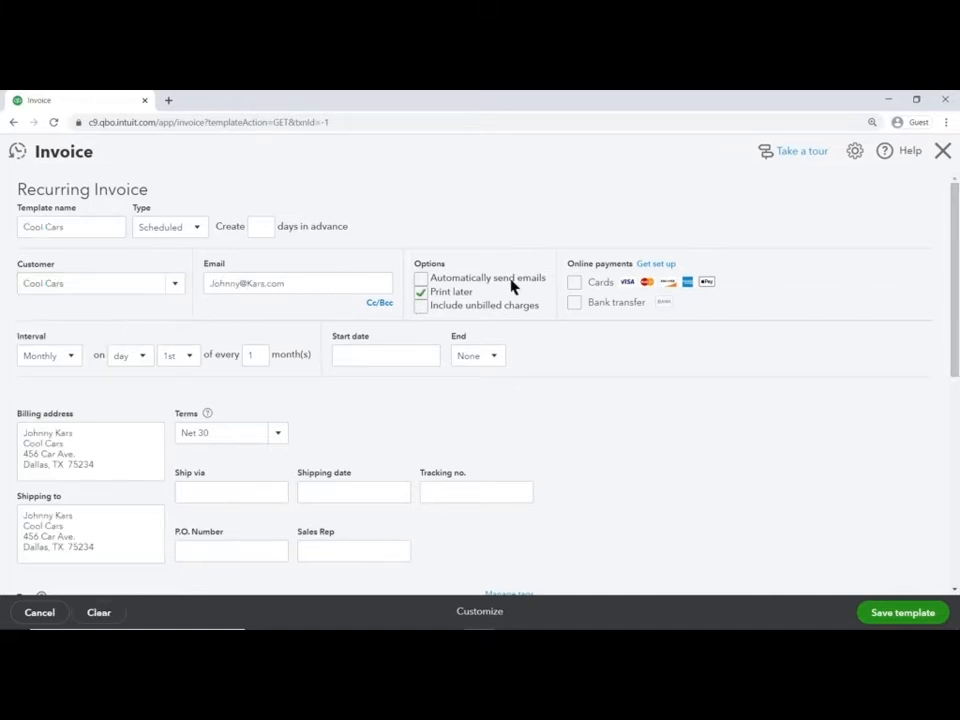
- Add the Gardening service on the first invoice line with a quantity of 5
drag(954, 285, 936, 446)
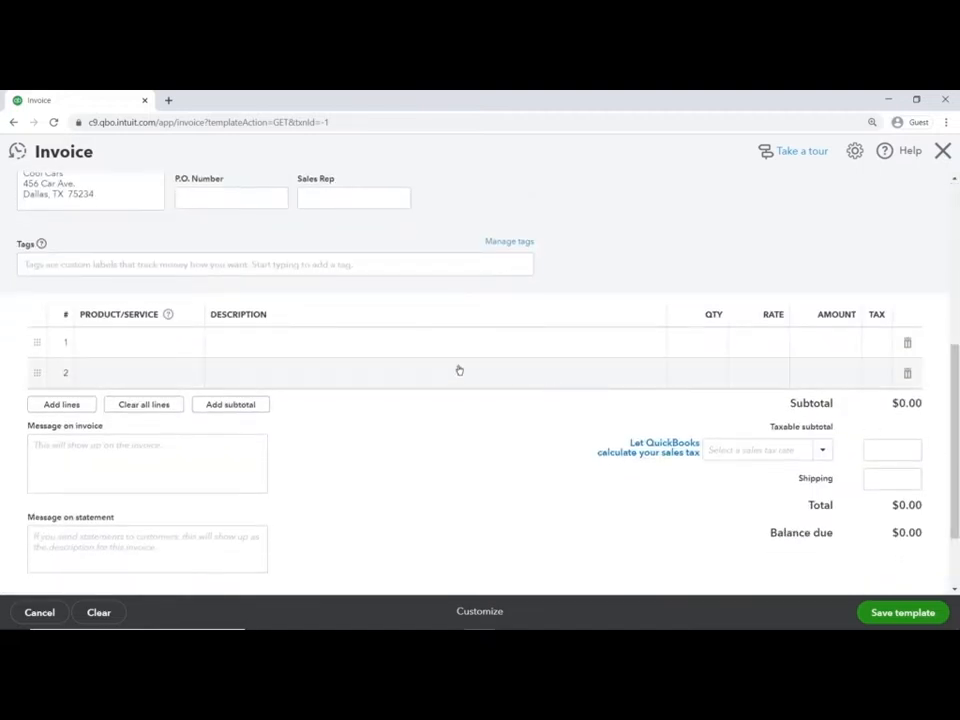
click(167, 343)
text(Gardening)
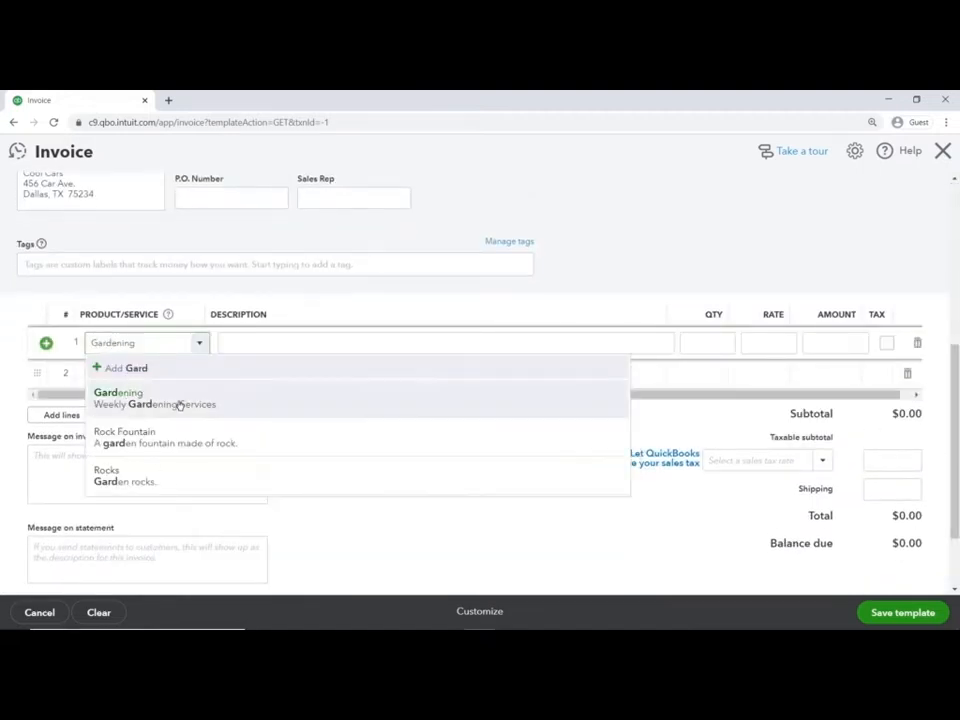
click(180, 402)
click(692, 336)
text(5)
- Rename the recurring invoice template as "Monthly Gardening for Cool Cars"
drag(954, 386, 957, 210)
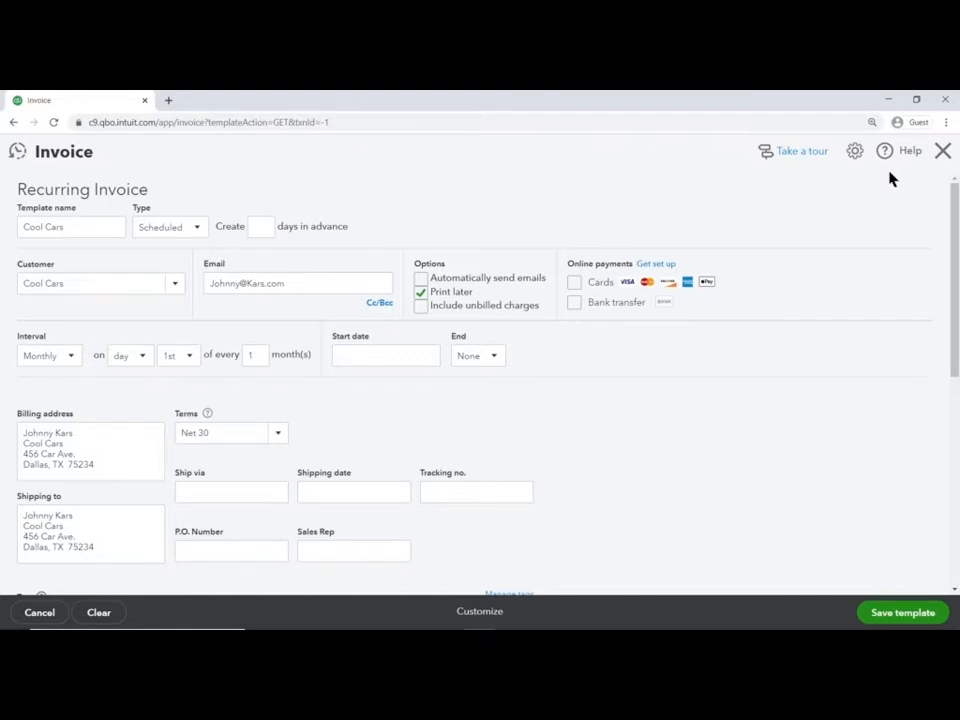
click(24, 228)
text(Monthly Gardening for)
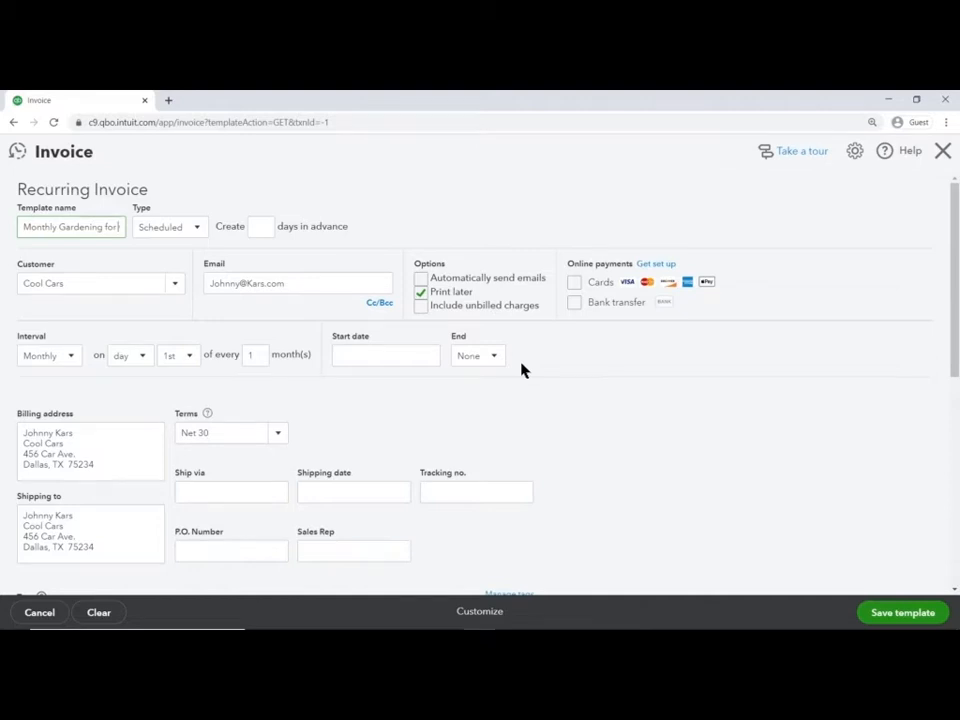
- Try the Daily and Weekly intervals for the recurring invoice and set the interval back to Monthly
click(71, 358)
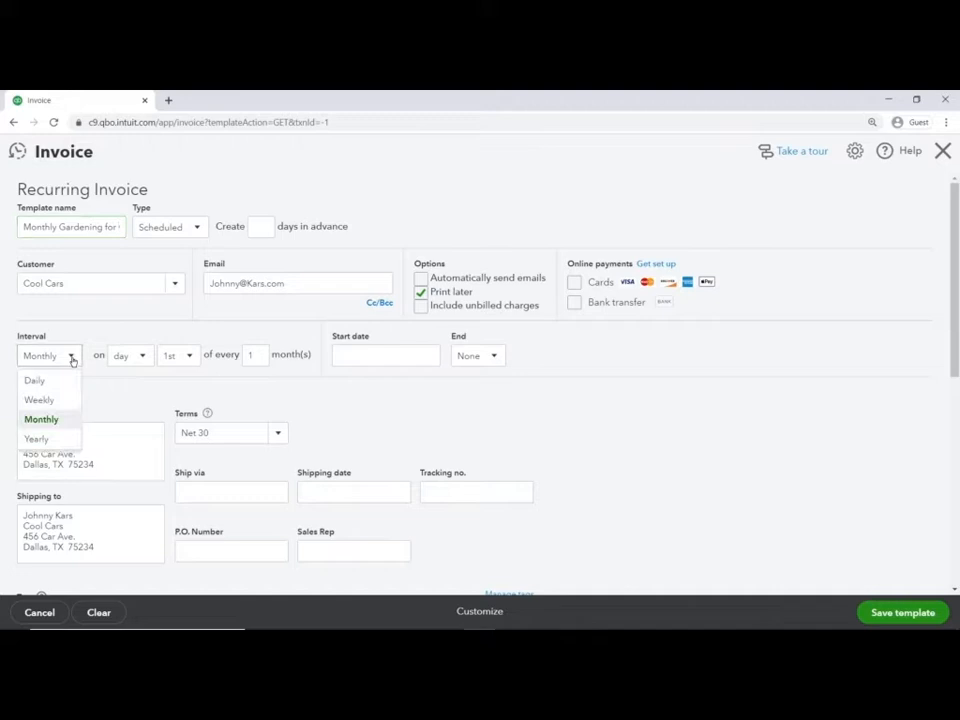
click(66, 380)
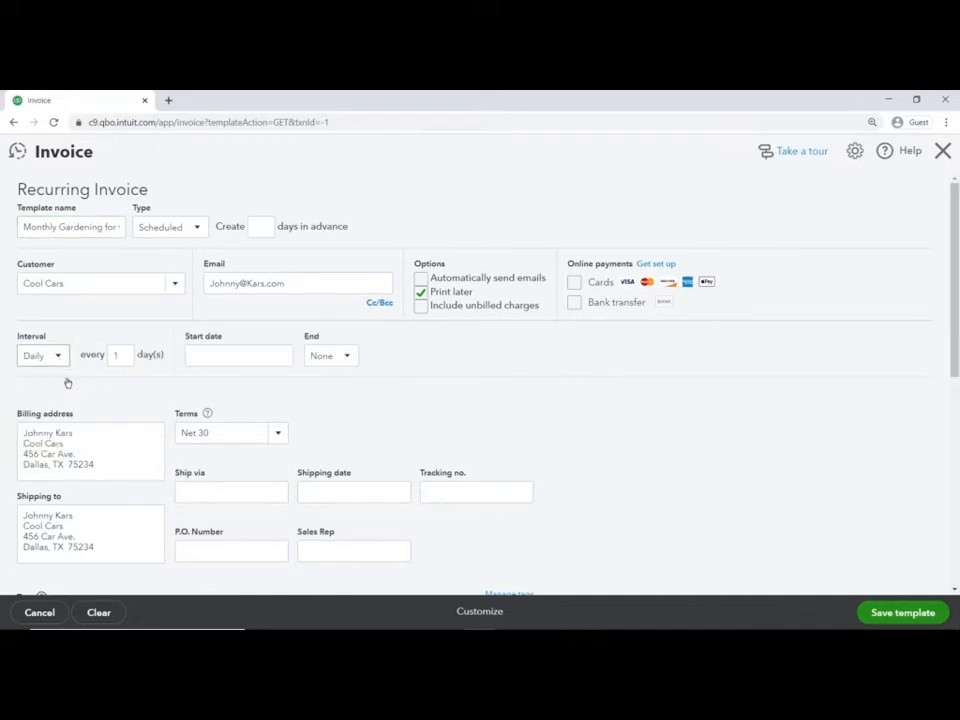
click(62, 357)
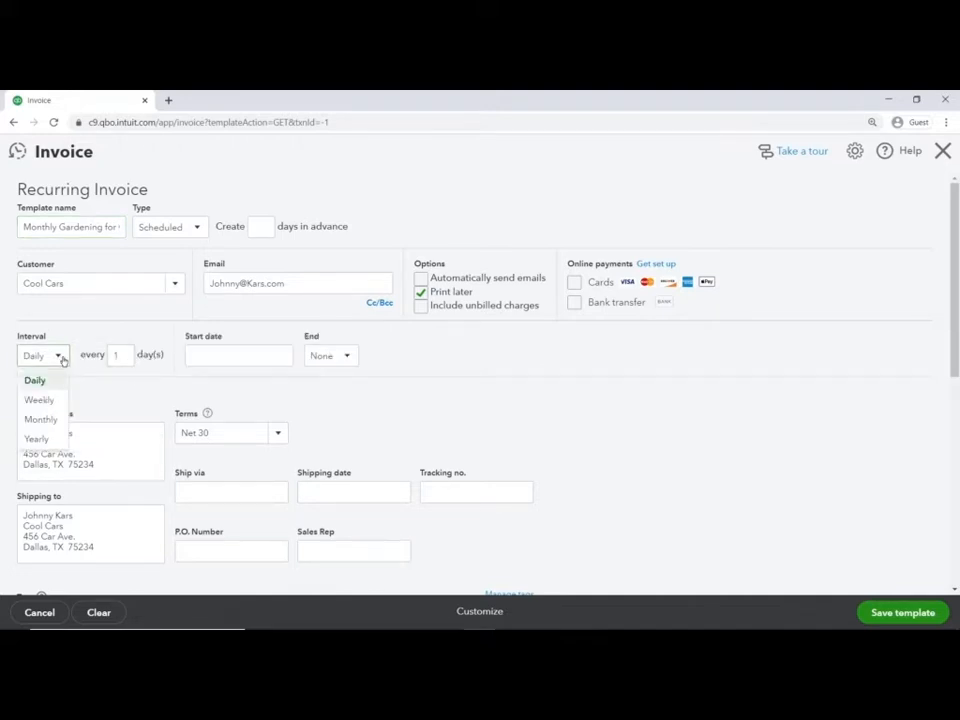
click(50, 399)
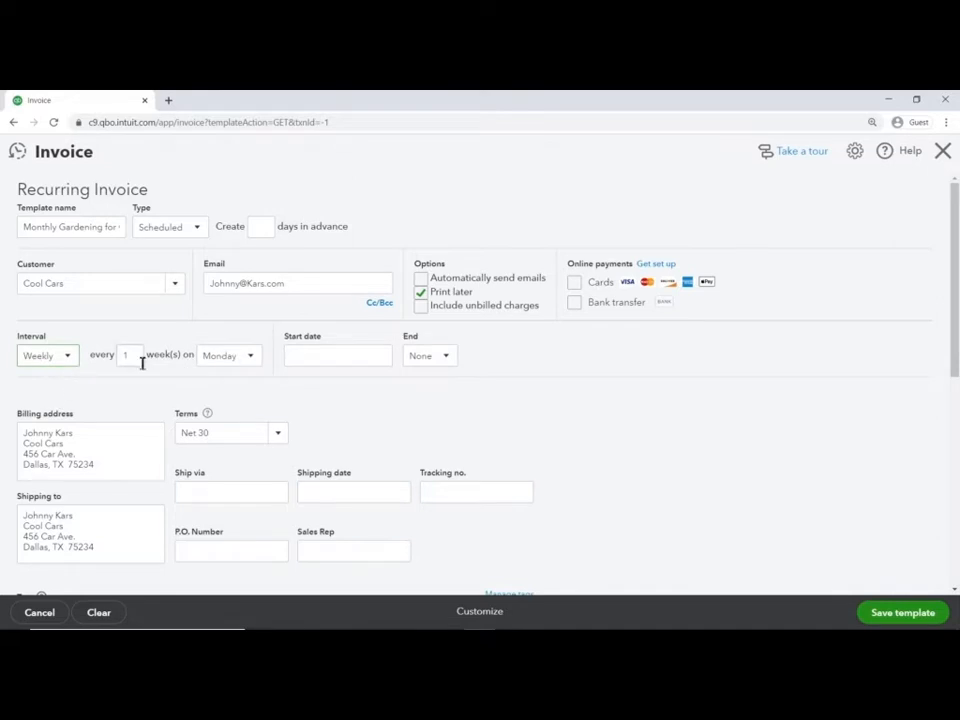
click(72, 362)
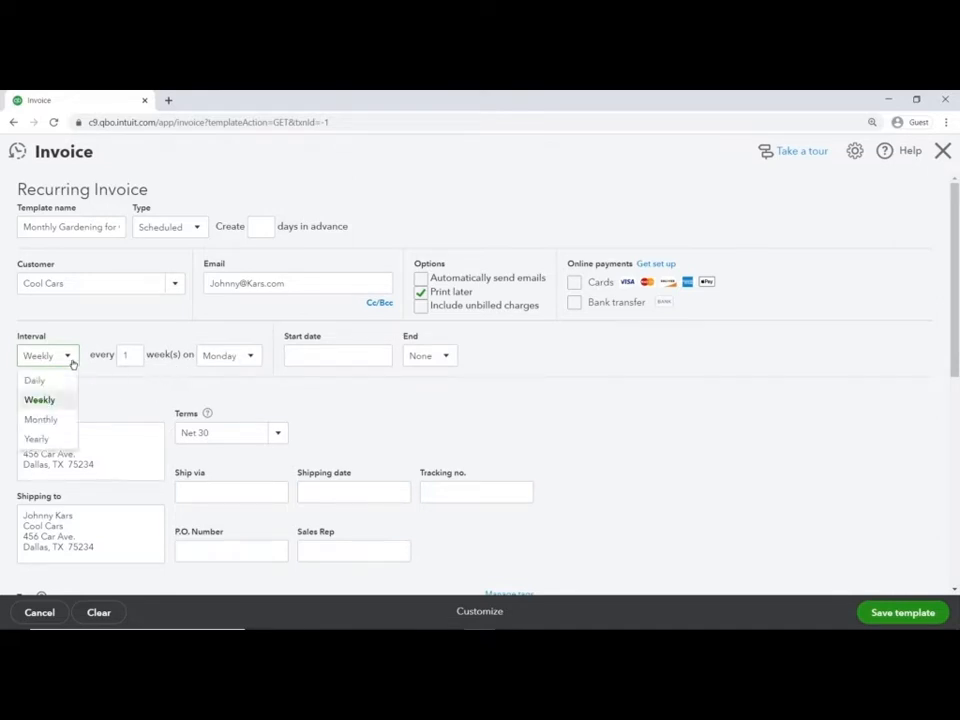
click(58, 420)
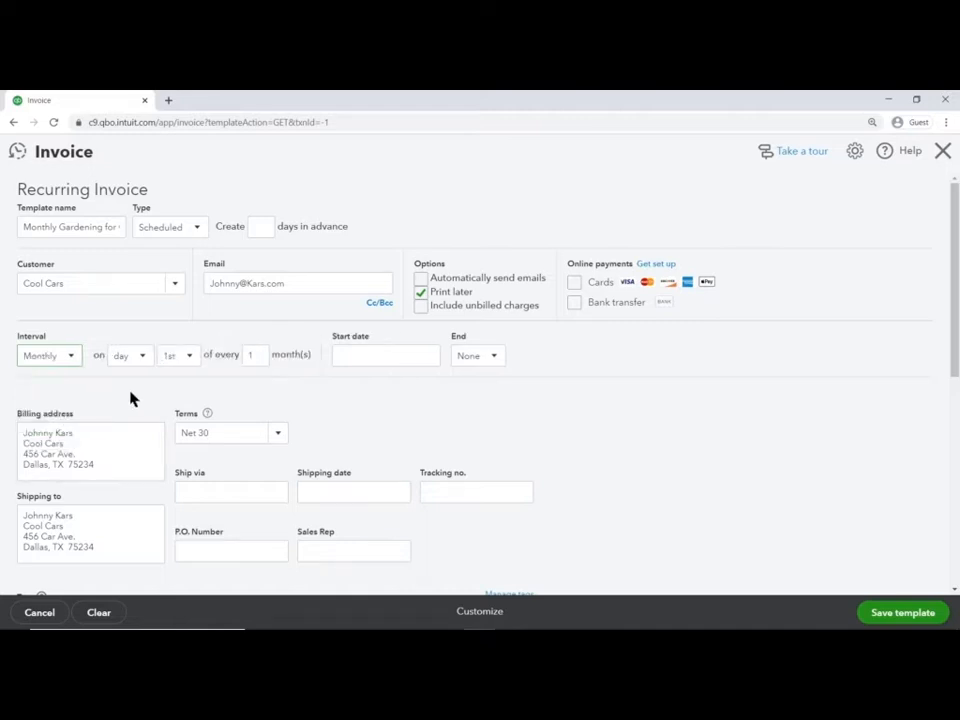
- Schedule the monthly invoice on the last day of the month, with a start date of 05/31/2020
click(191, 362)
scroll(189, 411, down, 5)
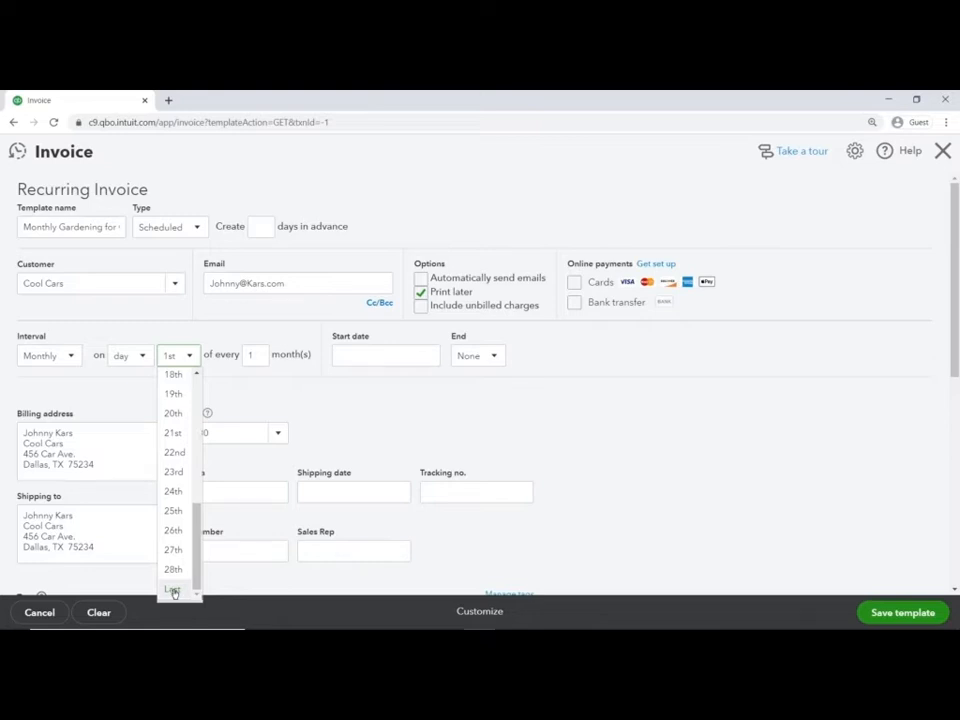
click(174, 591)
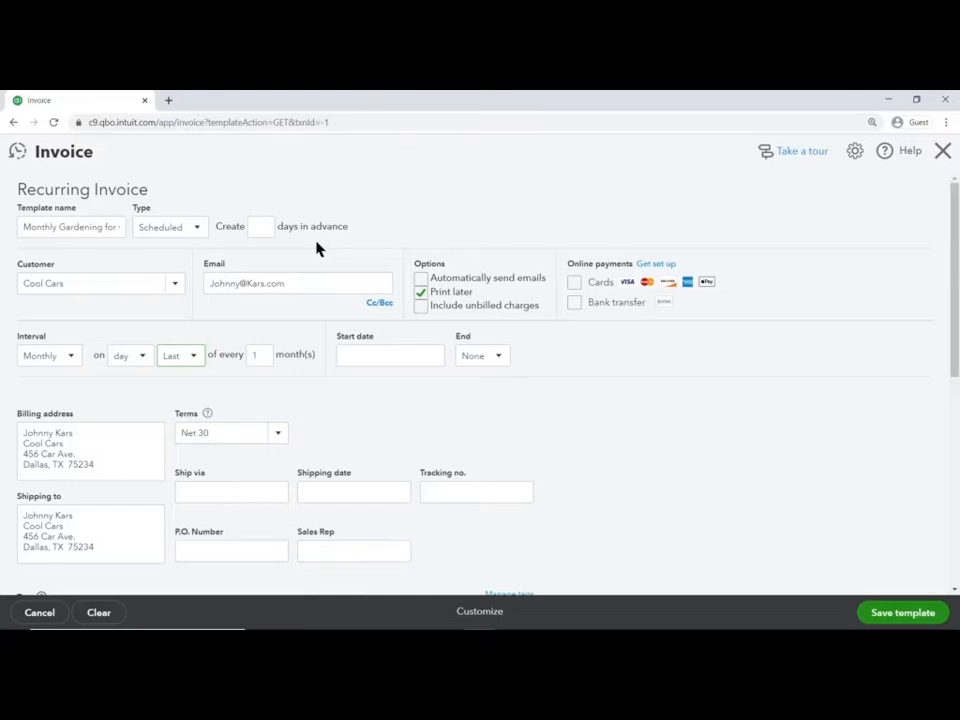
click(372, 352)
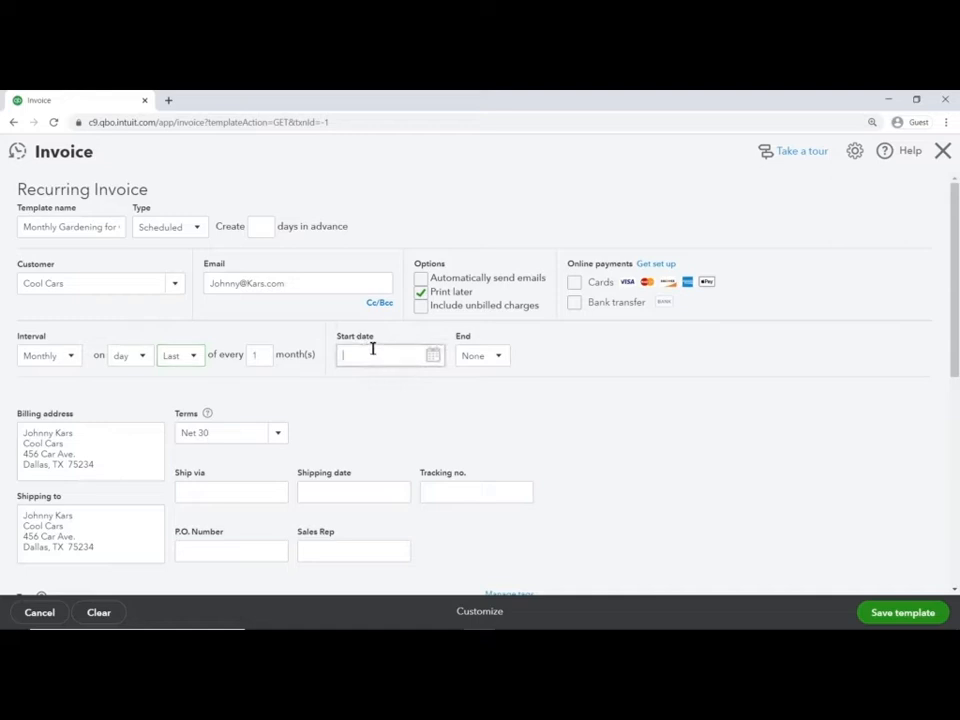
click(432, 357)
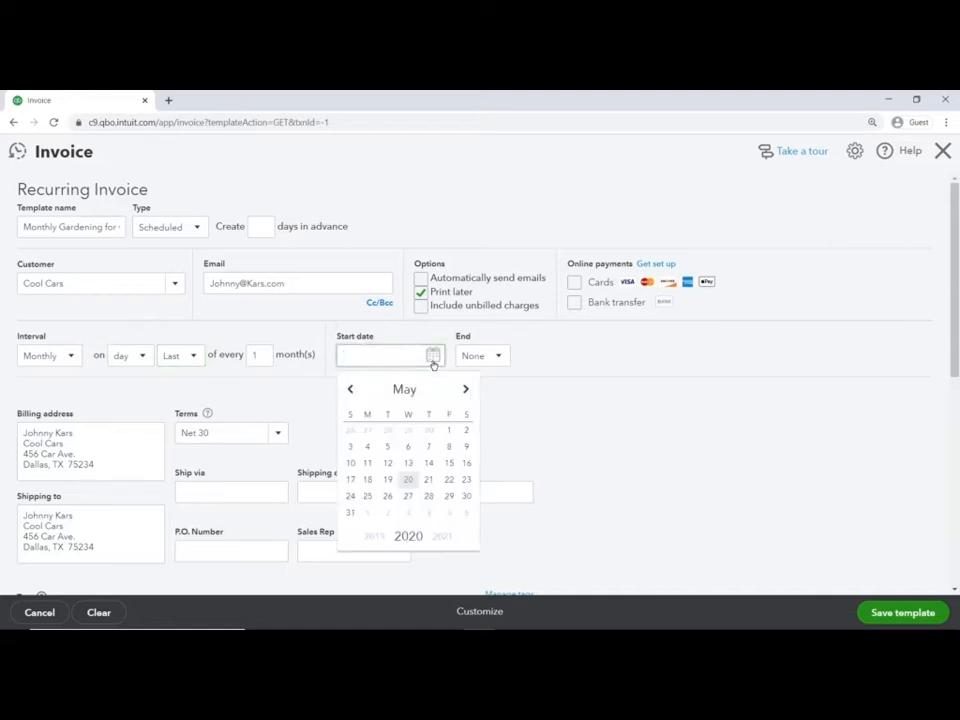
click(350, 513)
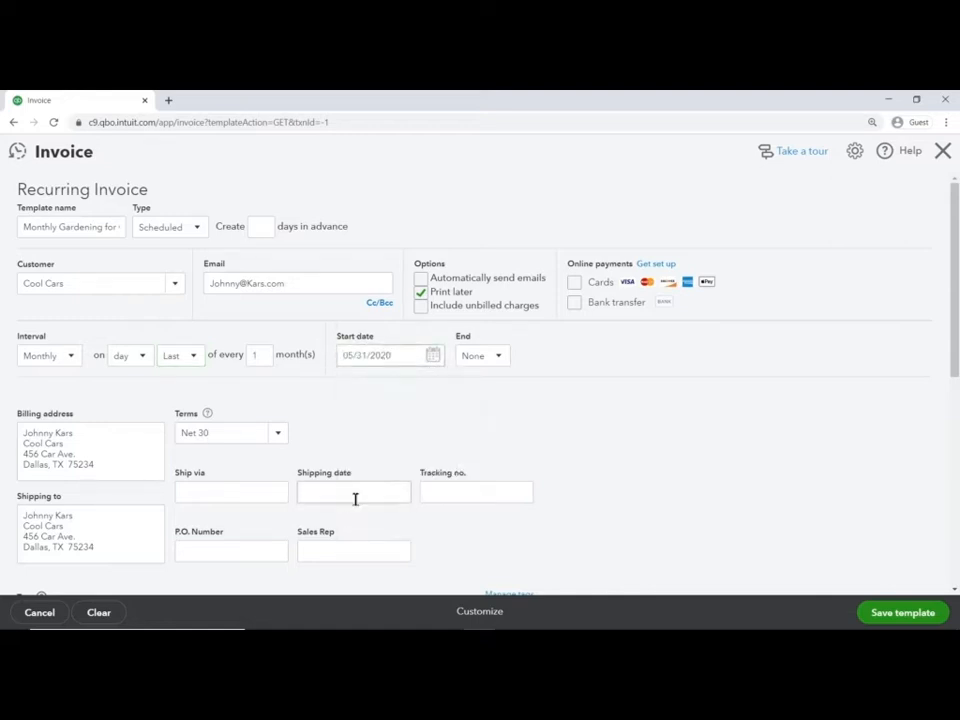
- Set the recurring invoice to end after 12 occurrences and save the template
click(500, 357)
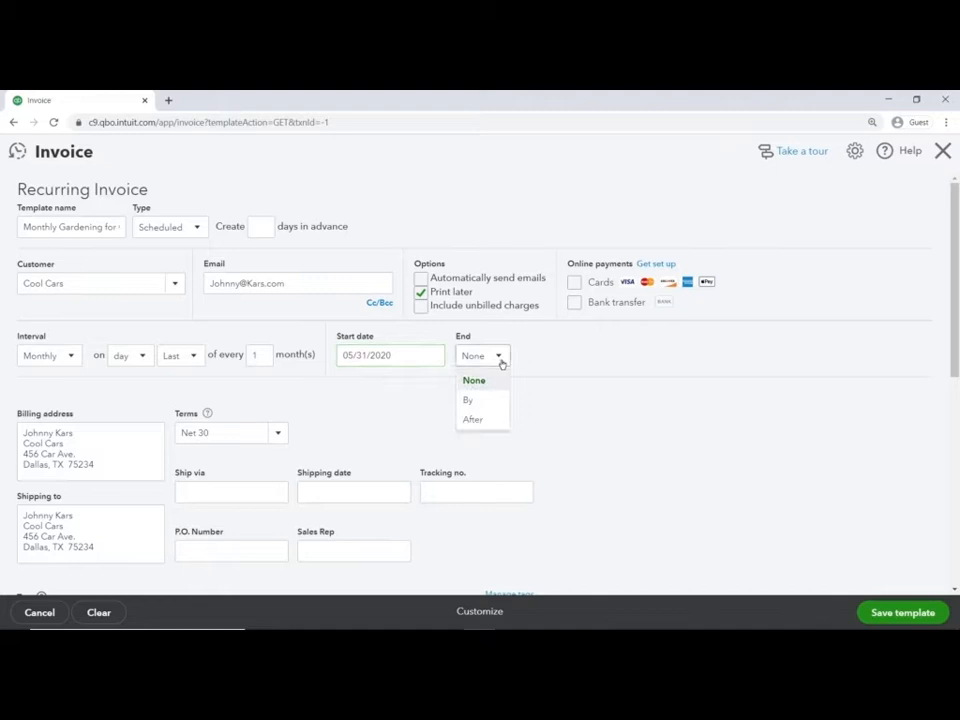
click(488, 400)
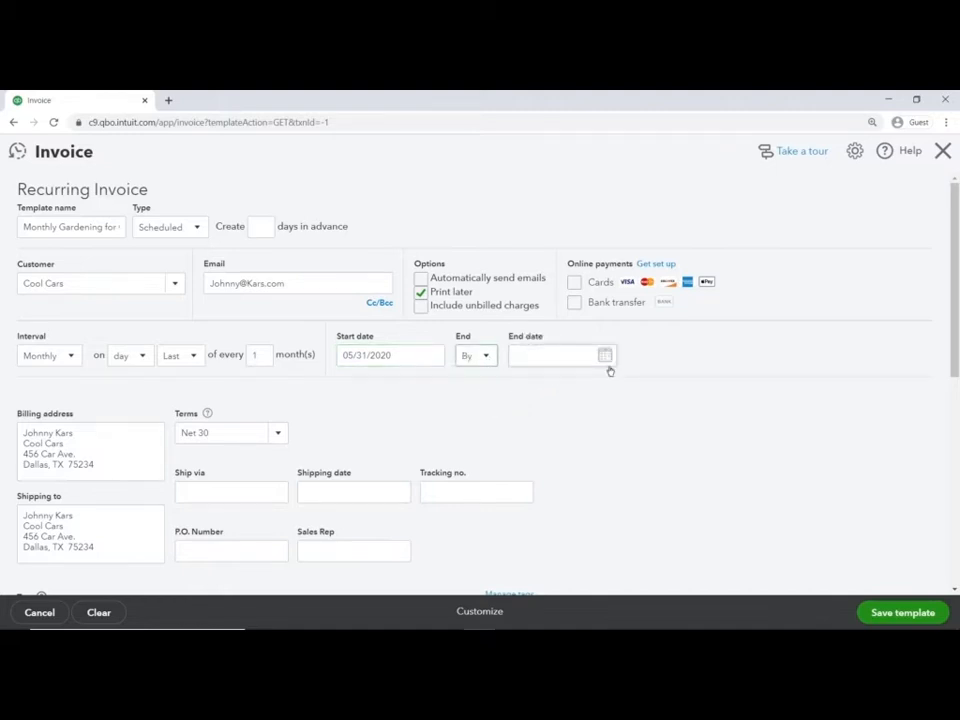
click(488, 360)
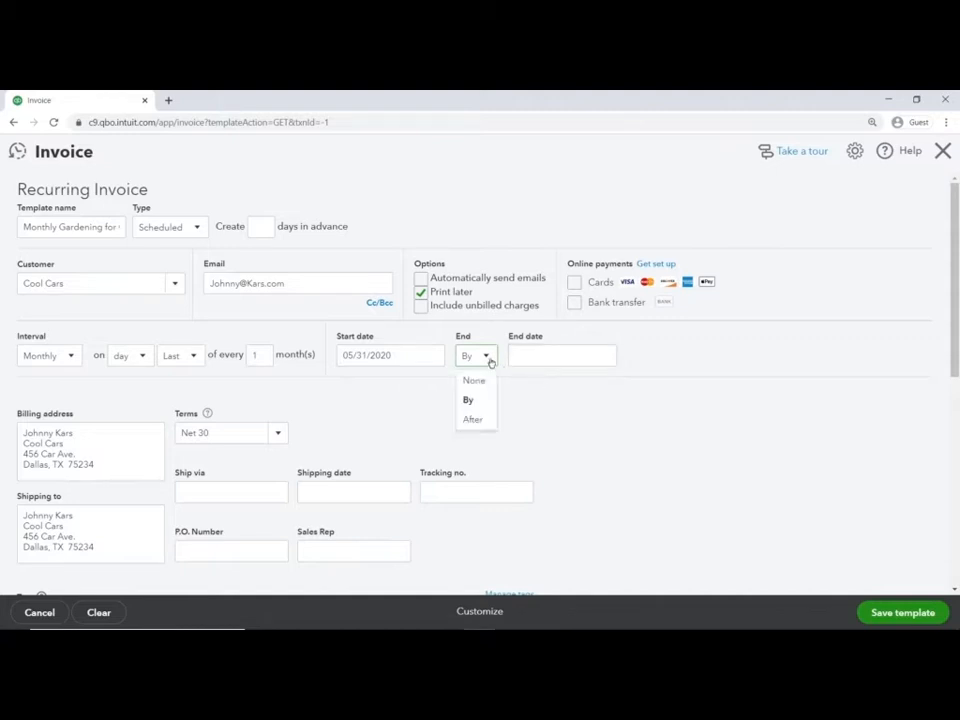
click(485, 420)
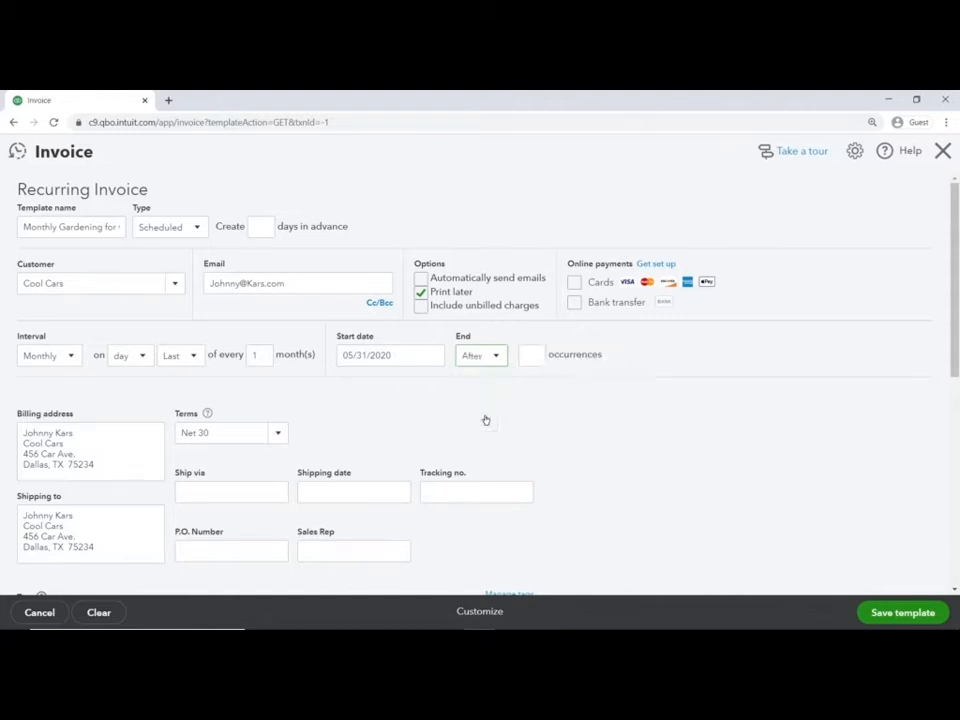
click(537, 357)
text(12)
click(897, 615)
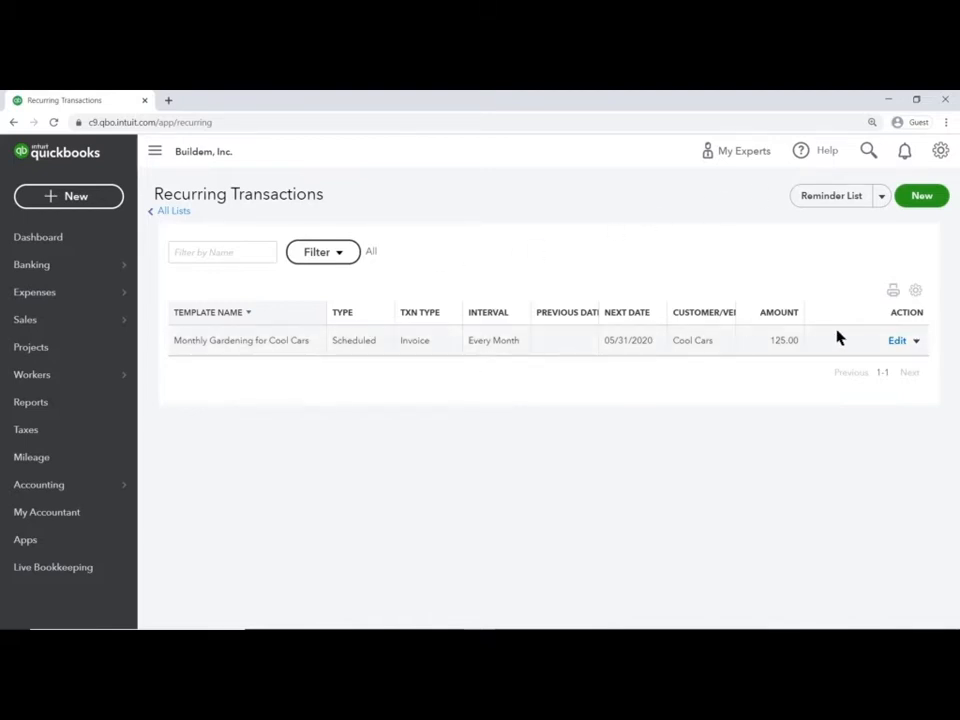
- Edit the Monthly Gardening for Cool Cars template to end after 18 occurrences and save it
click(896, 340)
drag(547, 364, 520, 370)
text(18)
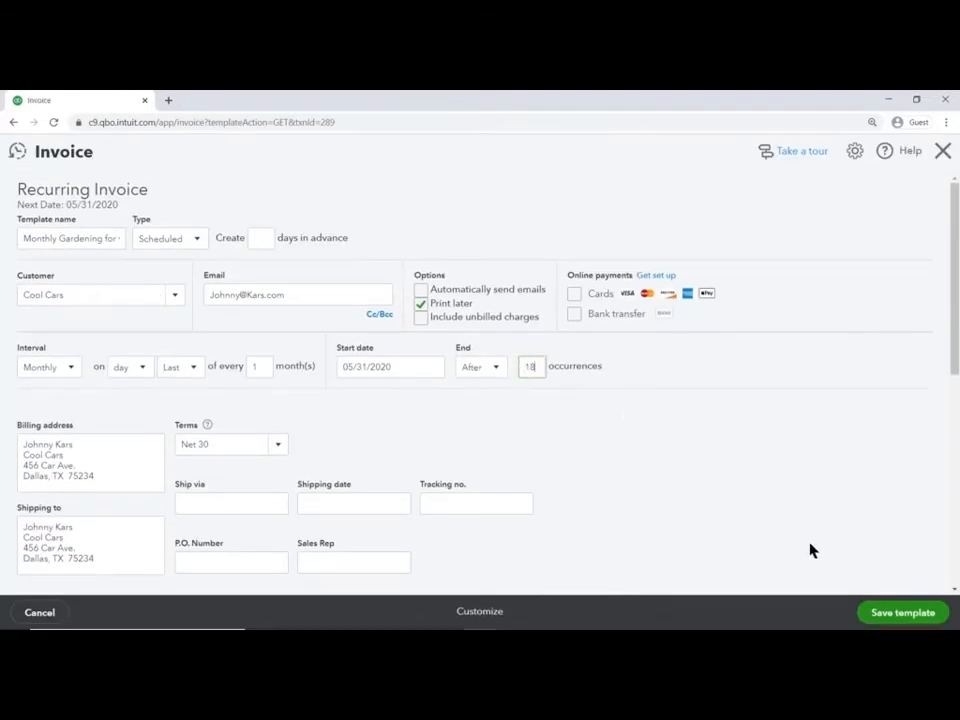
click(887, 615)
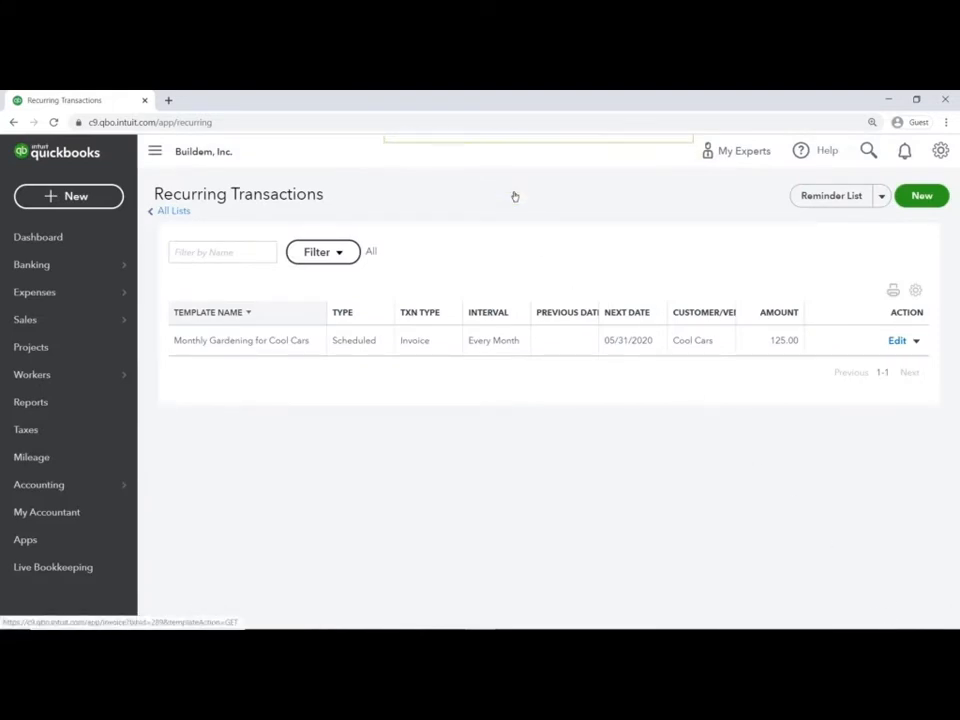
- Review the other actions available for the gardening template, close the list and return to the dashboard
click(918, 340)
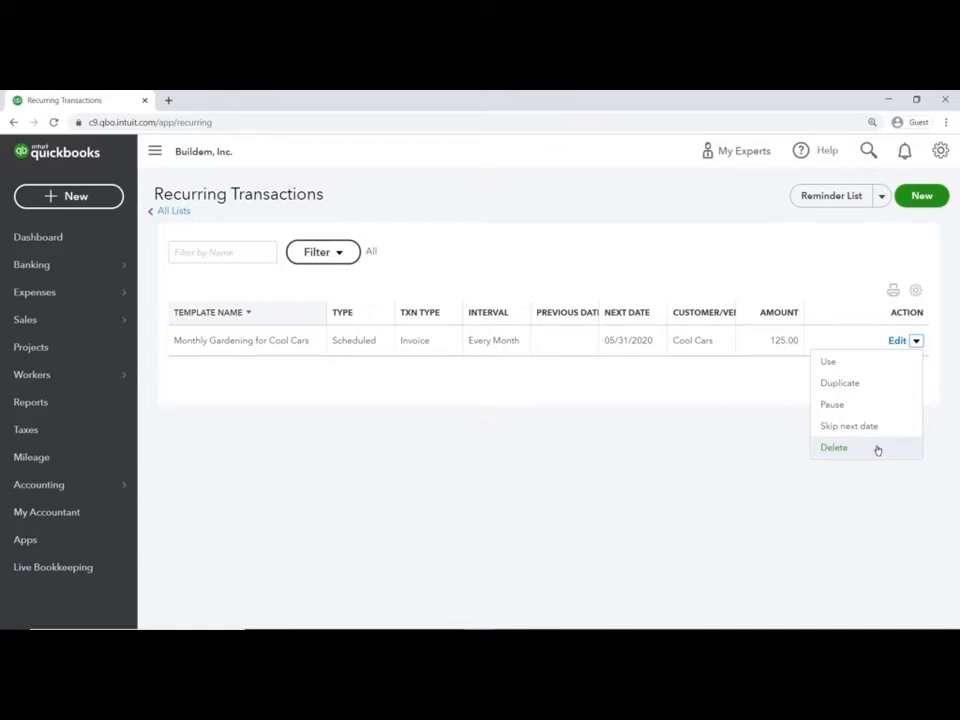
click(687, 432)
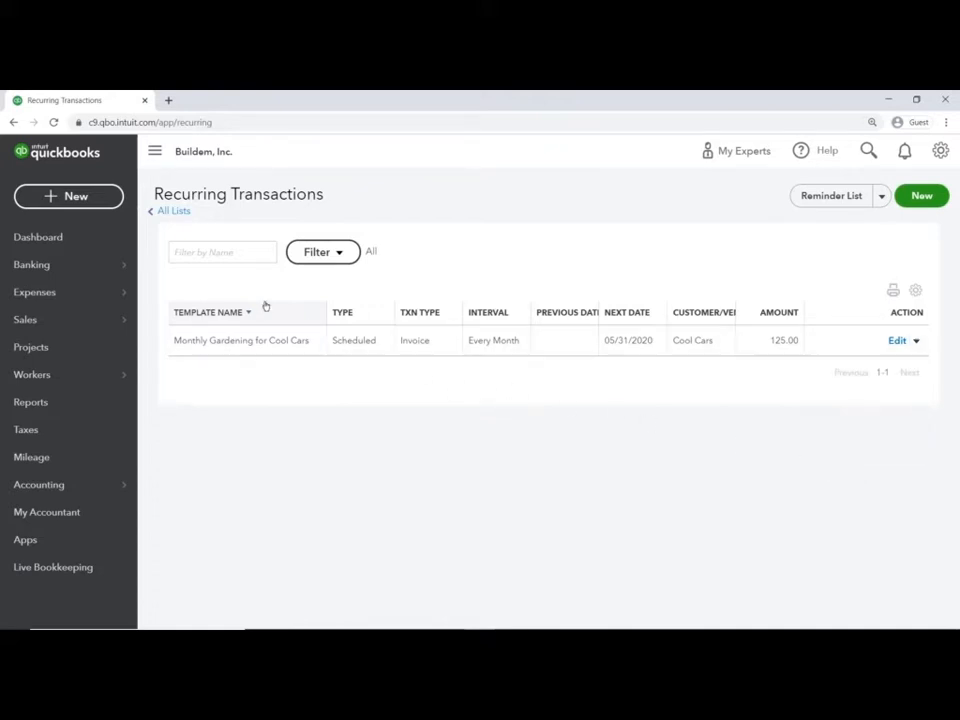
click(70, 242)
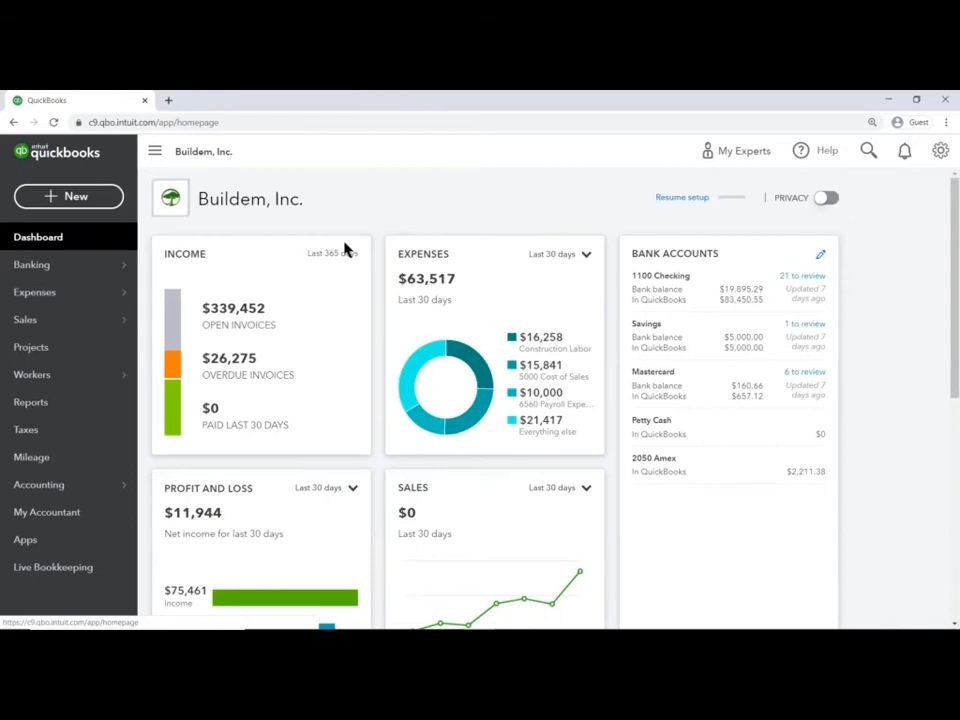
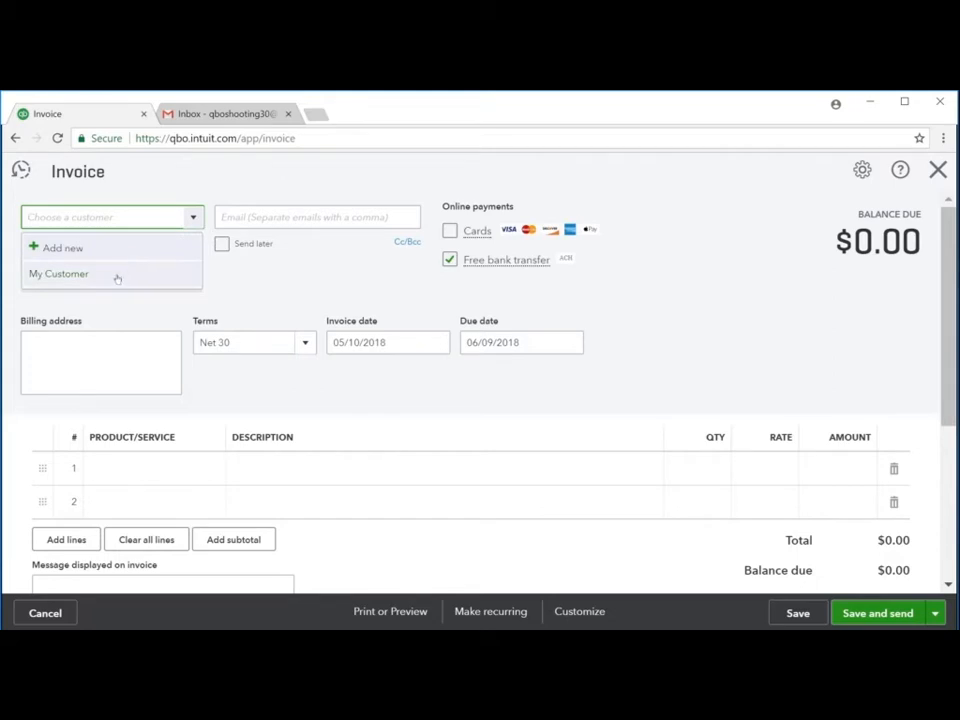
- Select My Customer for the invoice and enable card payments as an online payment option
click(117, 277)
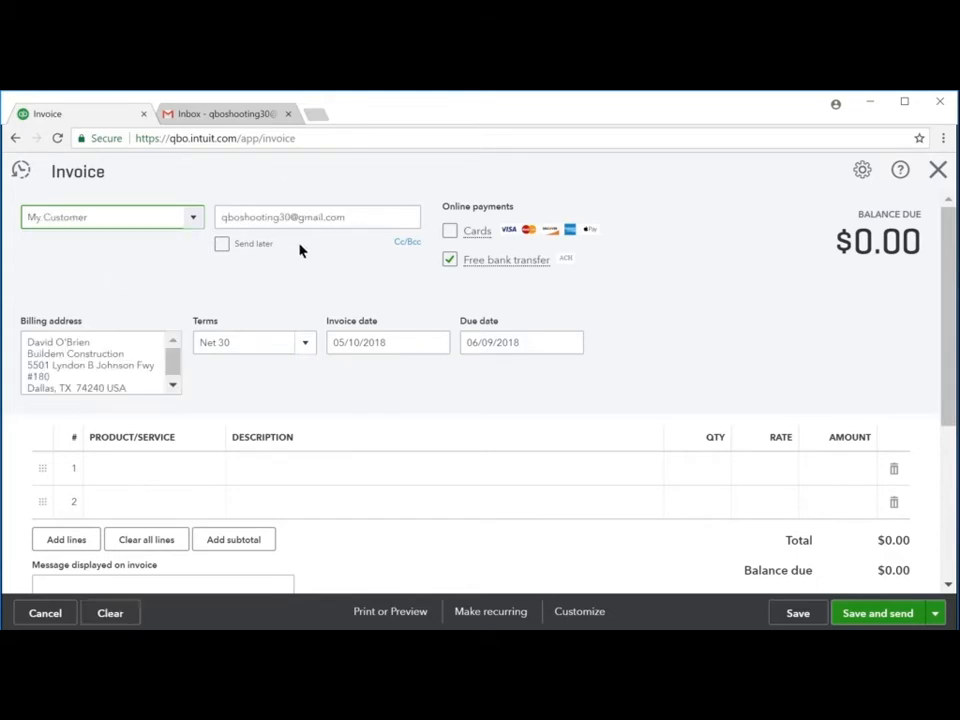
click(359, 220)
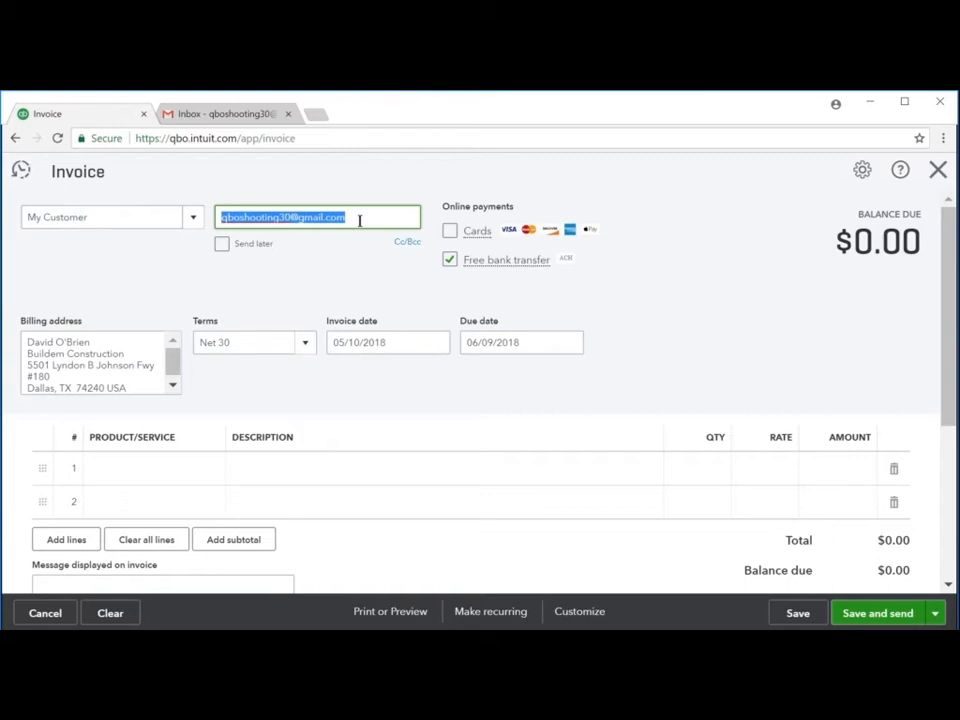
click(450, 234)
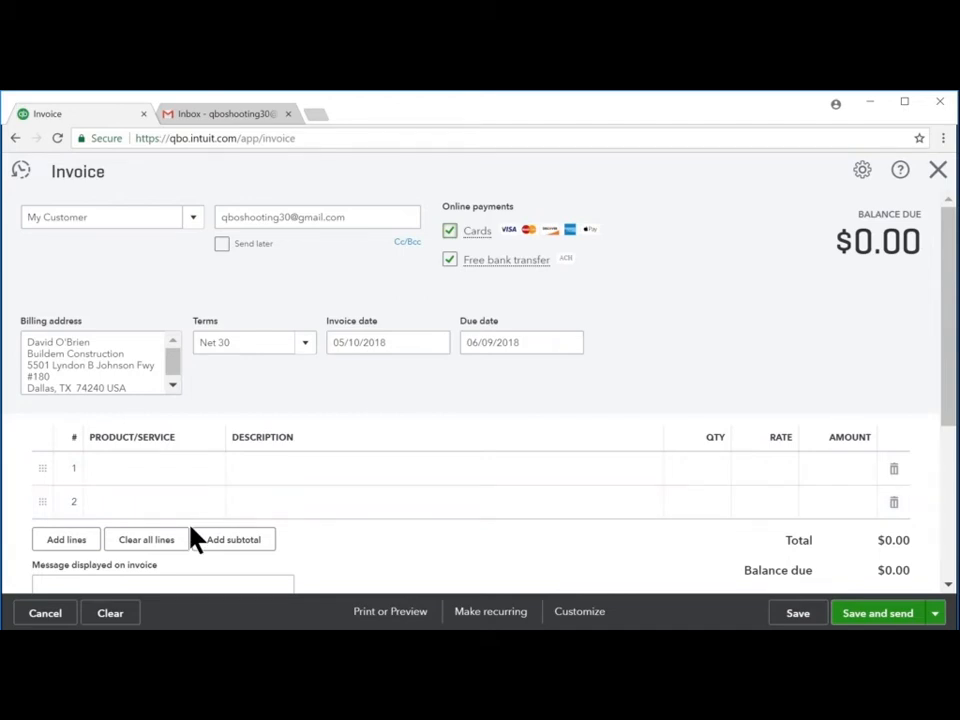
- Add a Products and Services line to the invoice and set its amount to 1.00
click(202, 470)
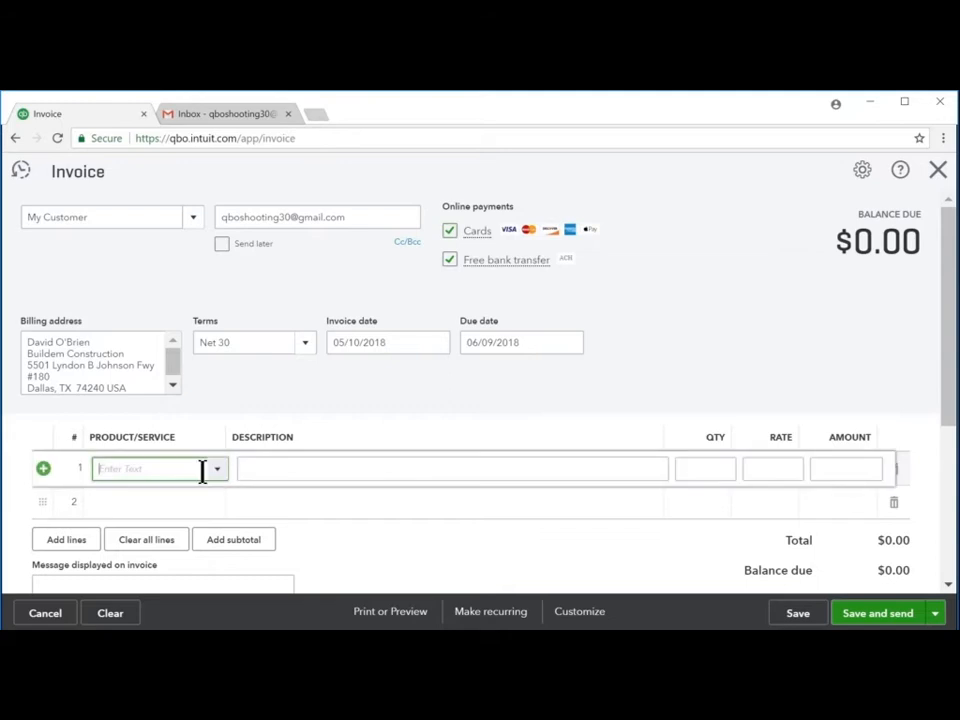
click(215, 472)
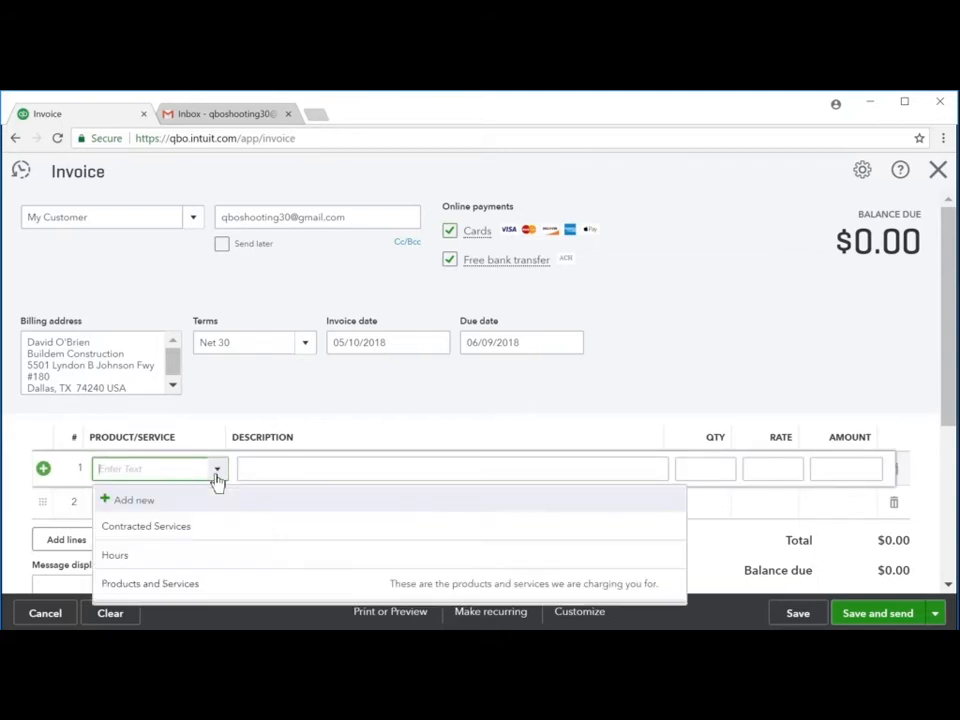
click(223, 590)
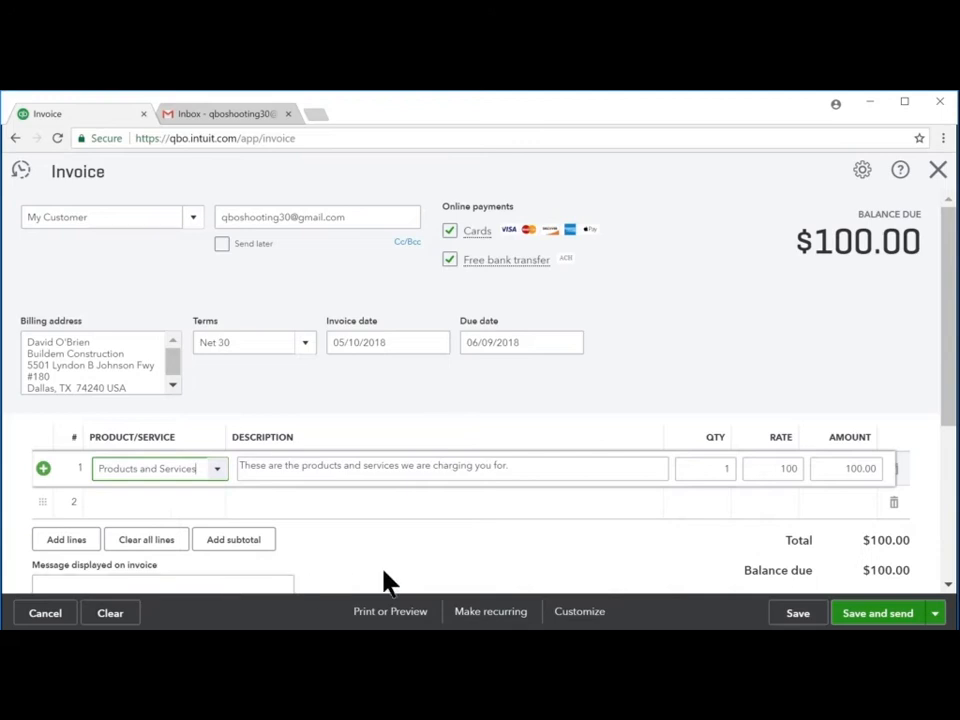
click(818, 468)
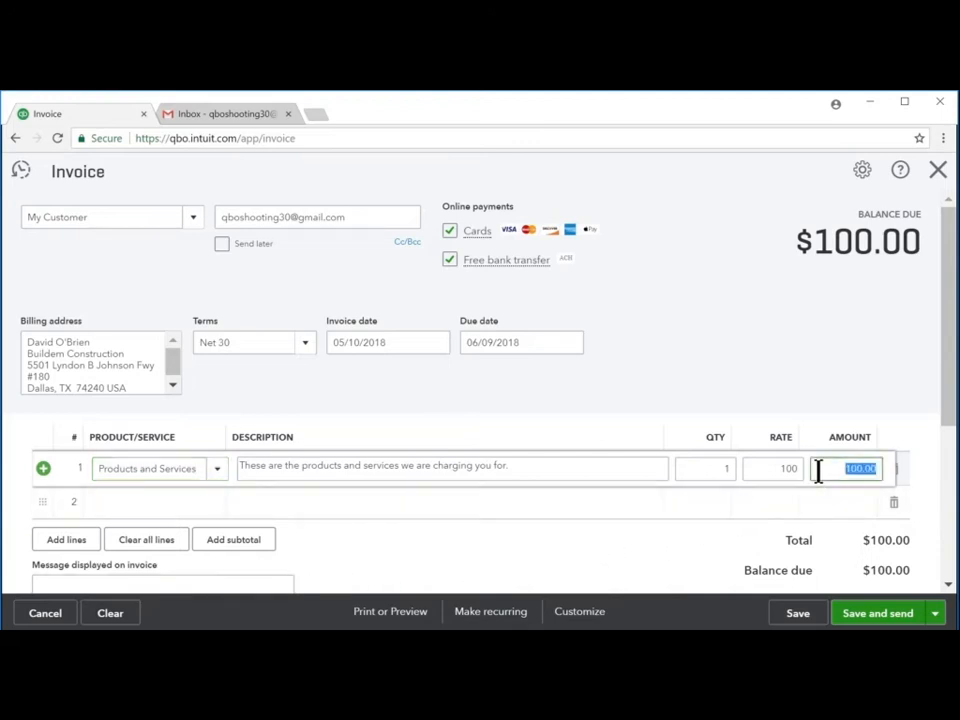
text(1)
key(Tab)
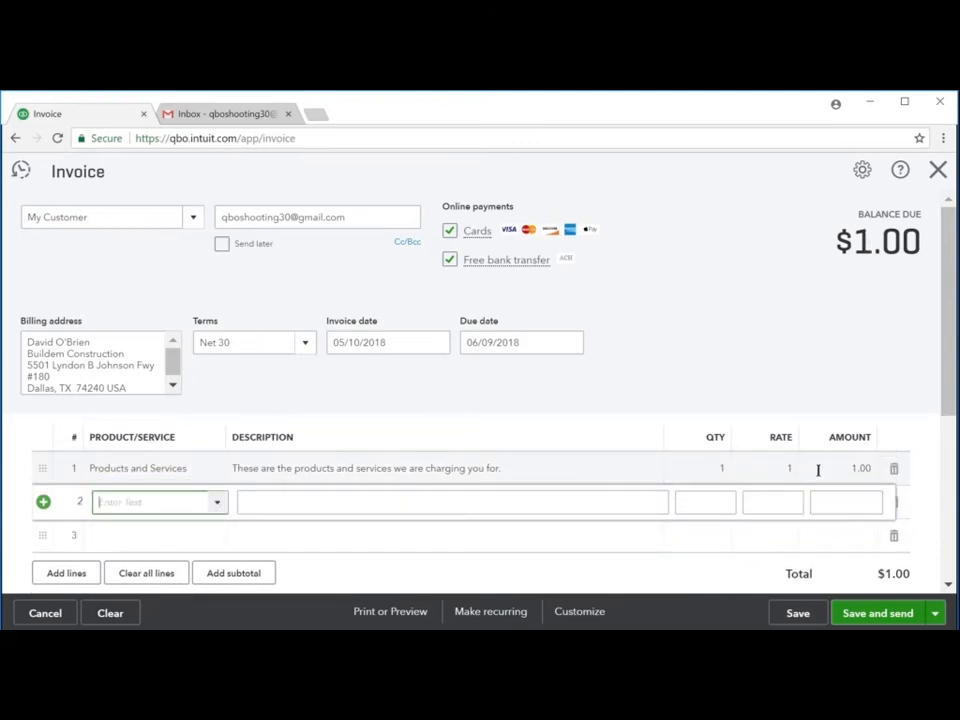
- Save the invoice and email it to the customer, and open My Customer's record from the customer list
click(950, 405)
drag(950, 405, 949, 579)
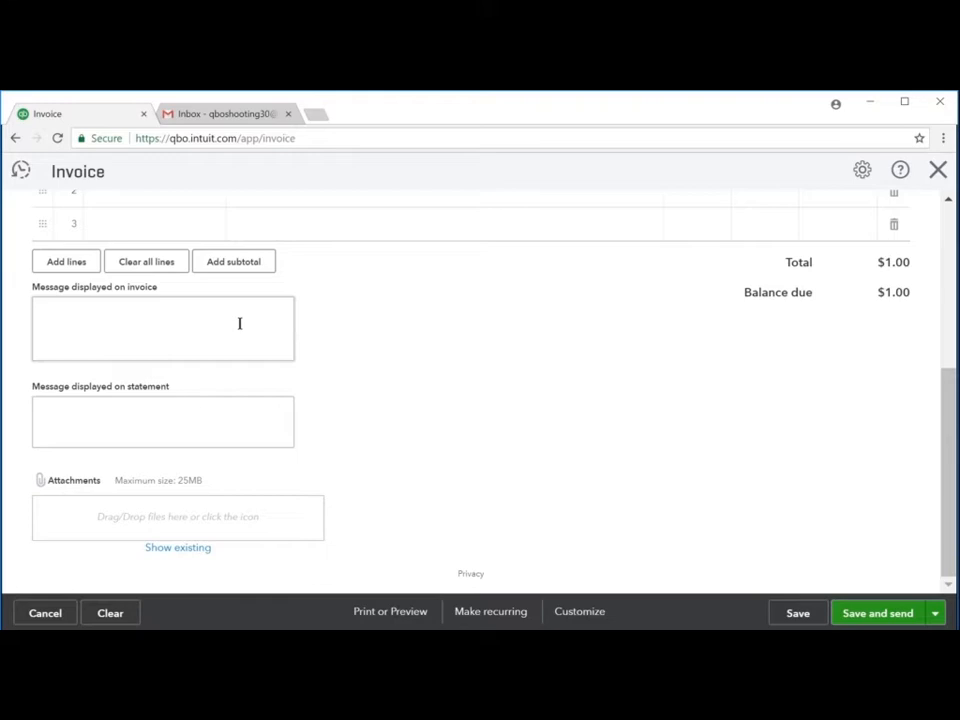
click(876, 613)
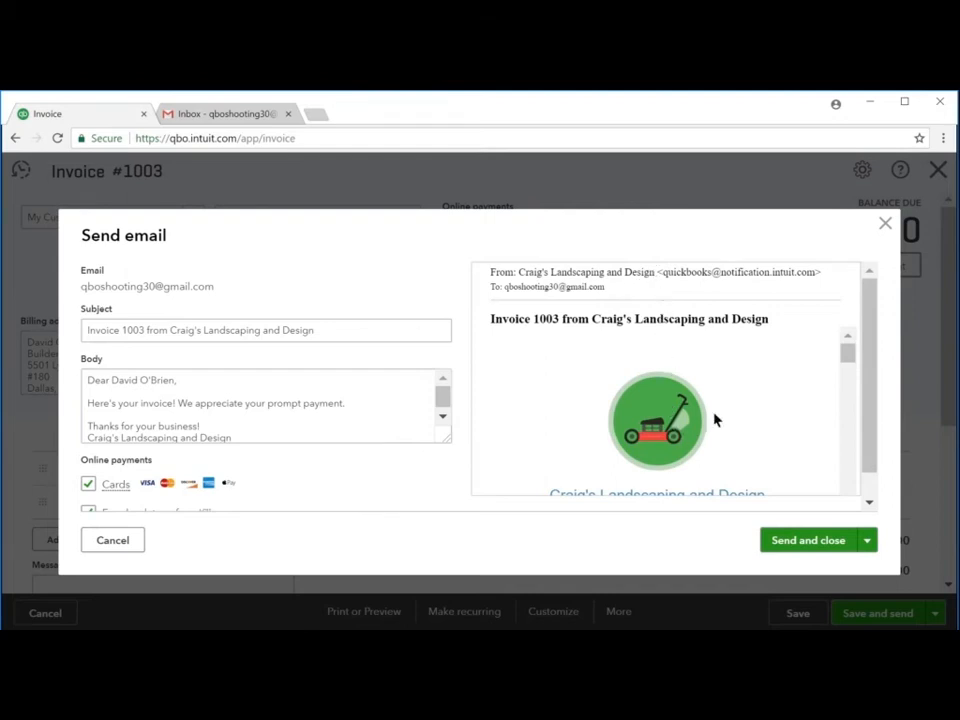
scroll(870, 420, down, 1)
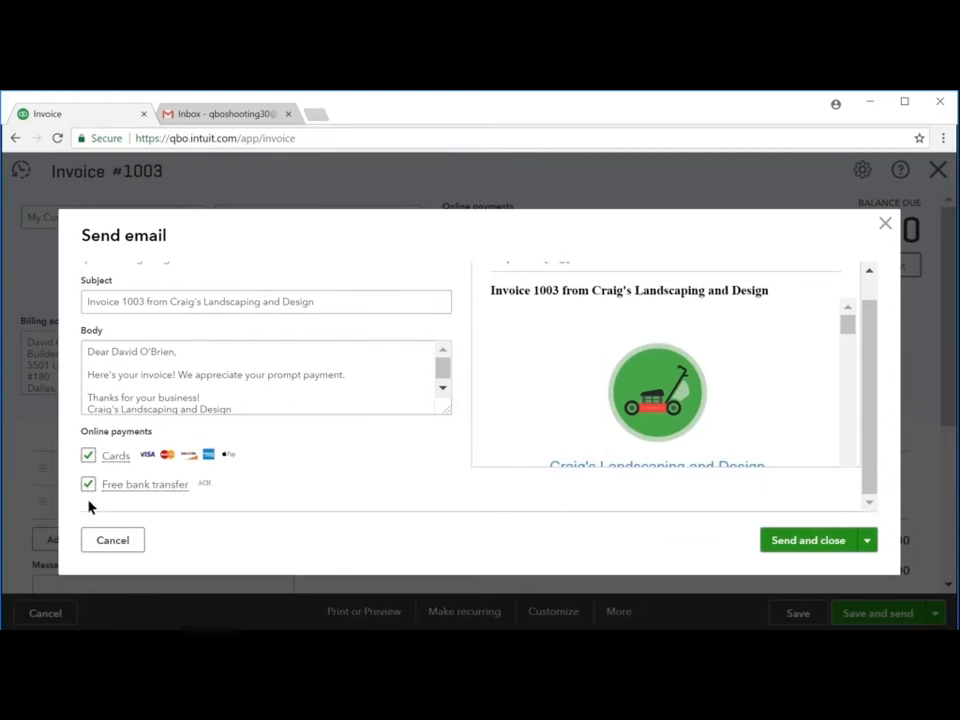
click(806, 542)
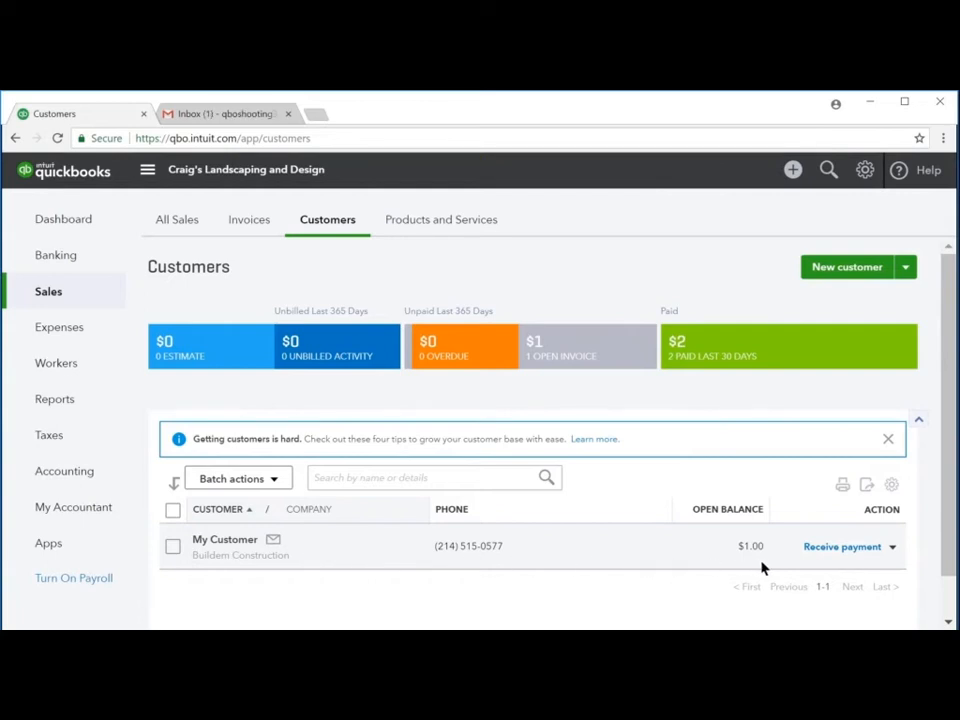
click(230, 540)
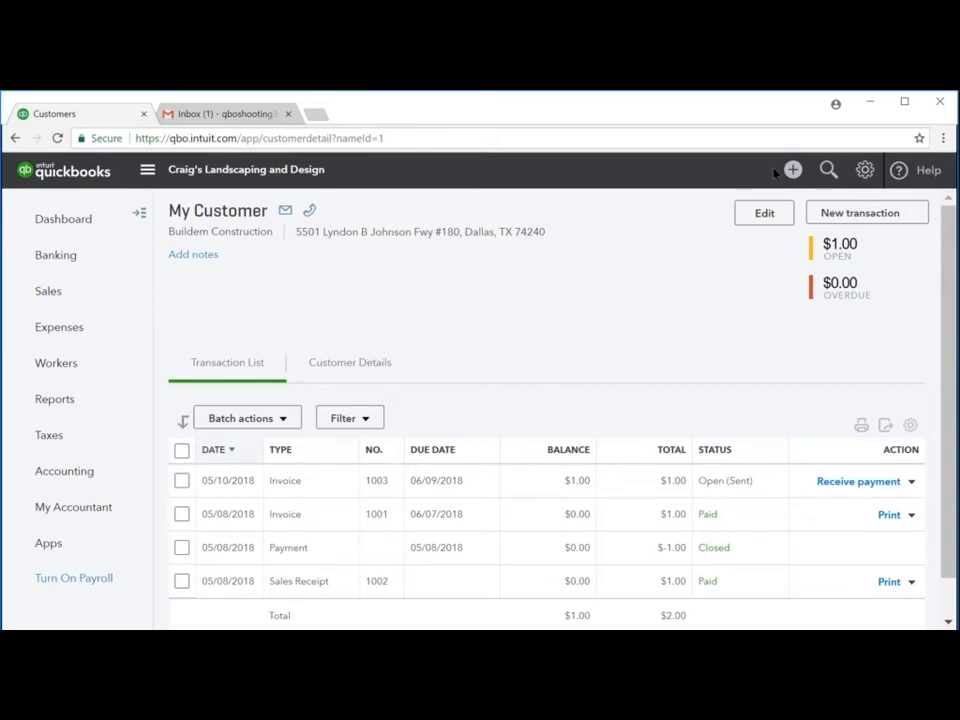
- Switch to Gmail, open the Invoice 1003 email and review the full invoice on its online payment page
key(ctrl+Tab)
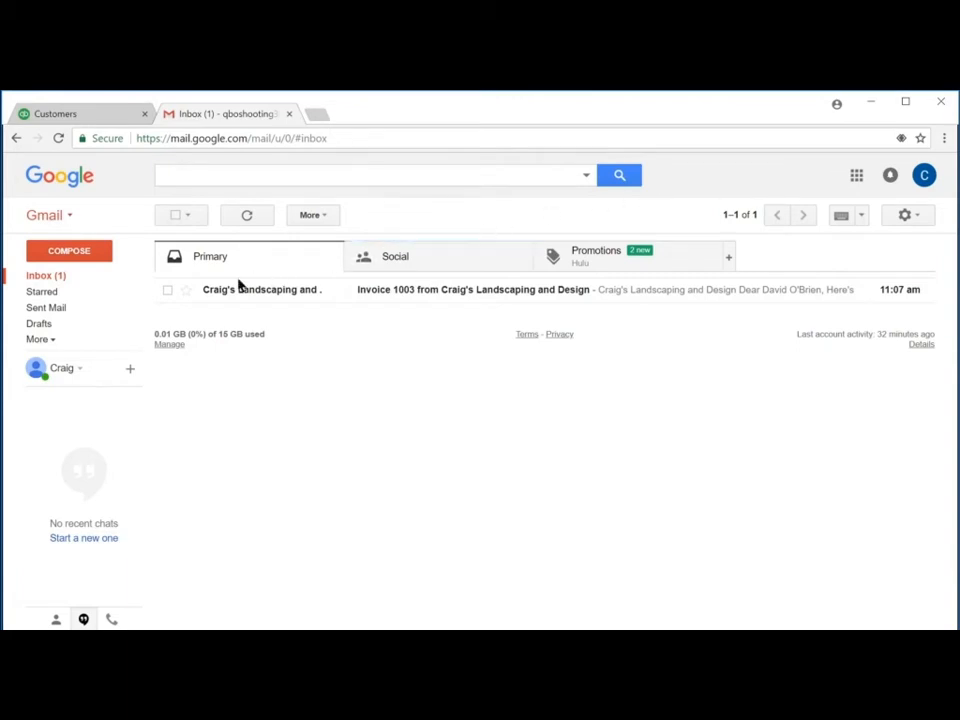
click(472, 303)
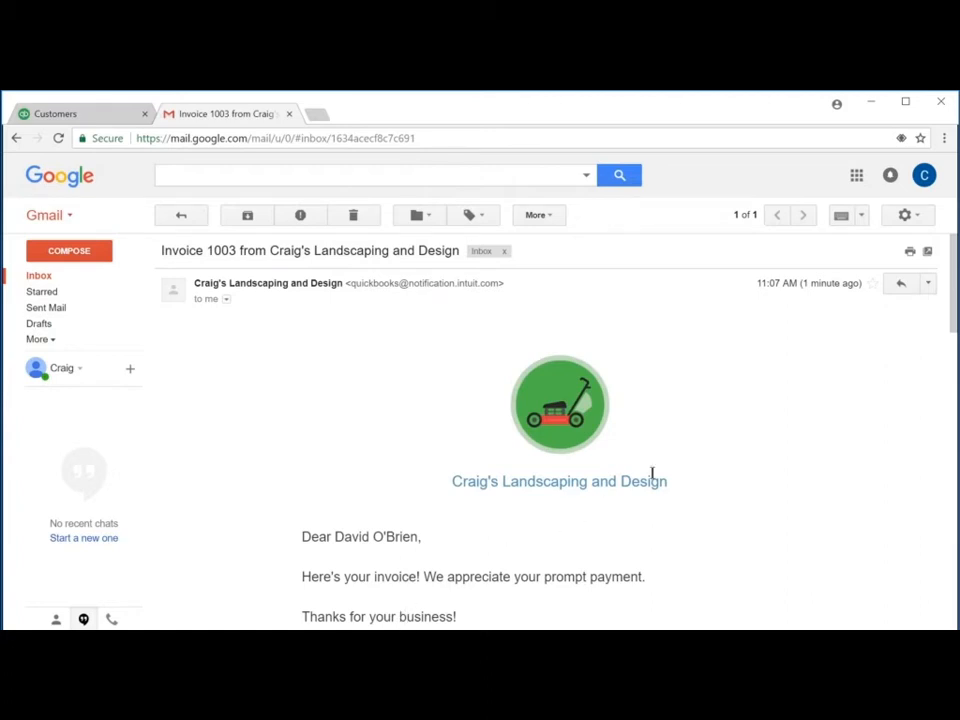
drag(953, 330, 955, 430)
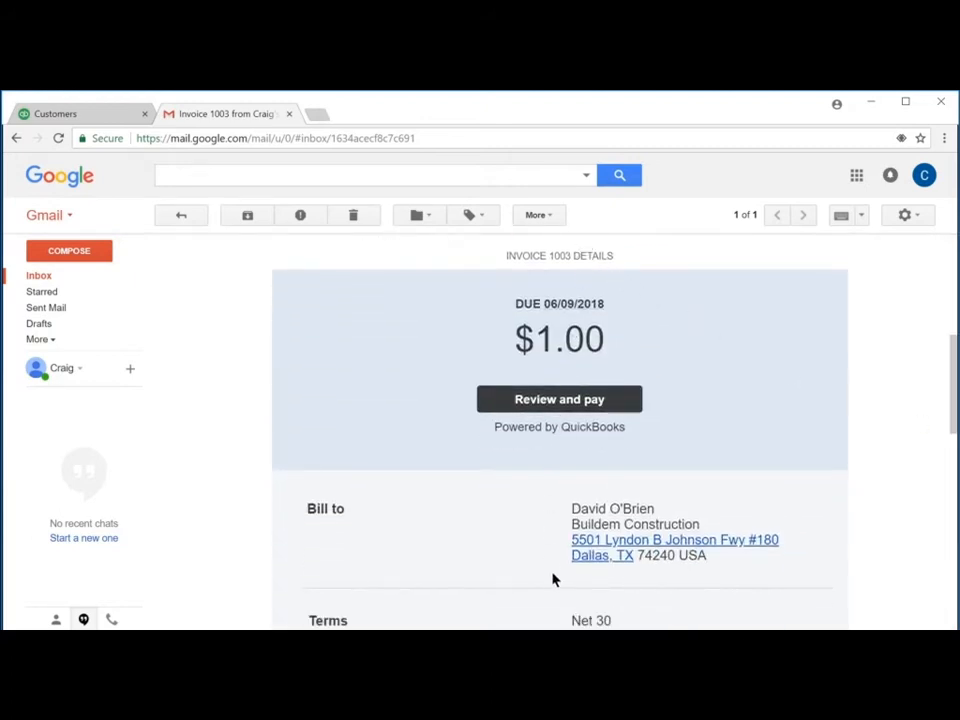
click(563, 418)
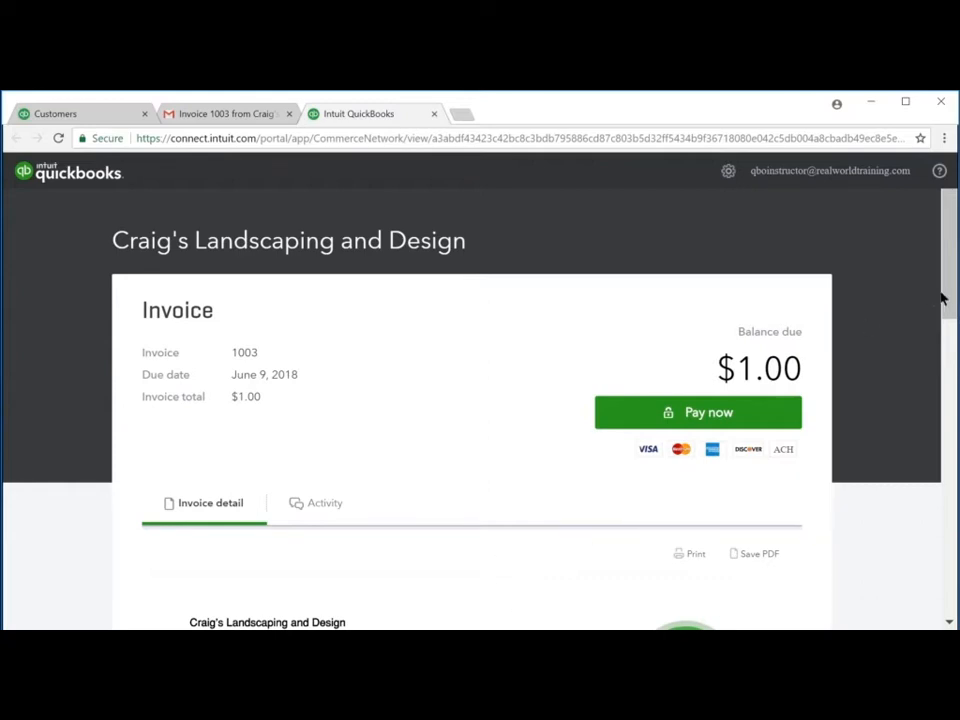
drag(950, 298, 950, 465)
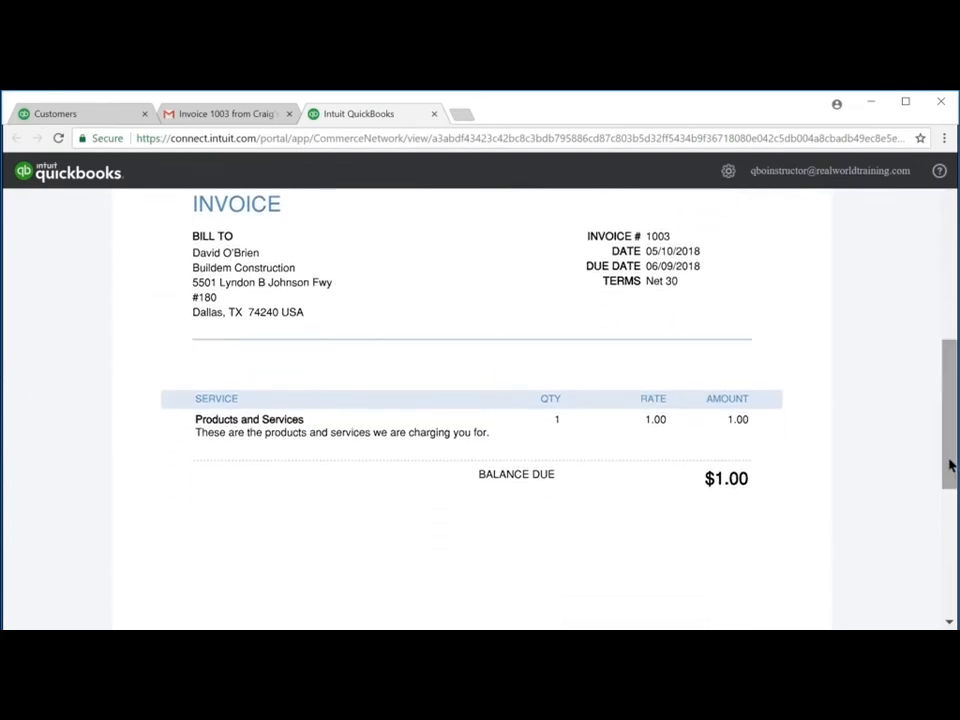
drag(950, 465, 950, 323)
scroll(733, 357, up, 2)
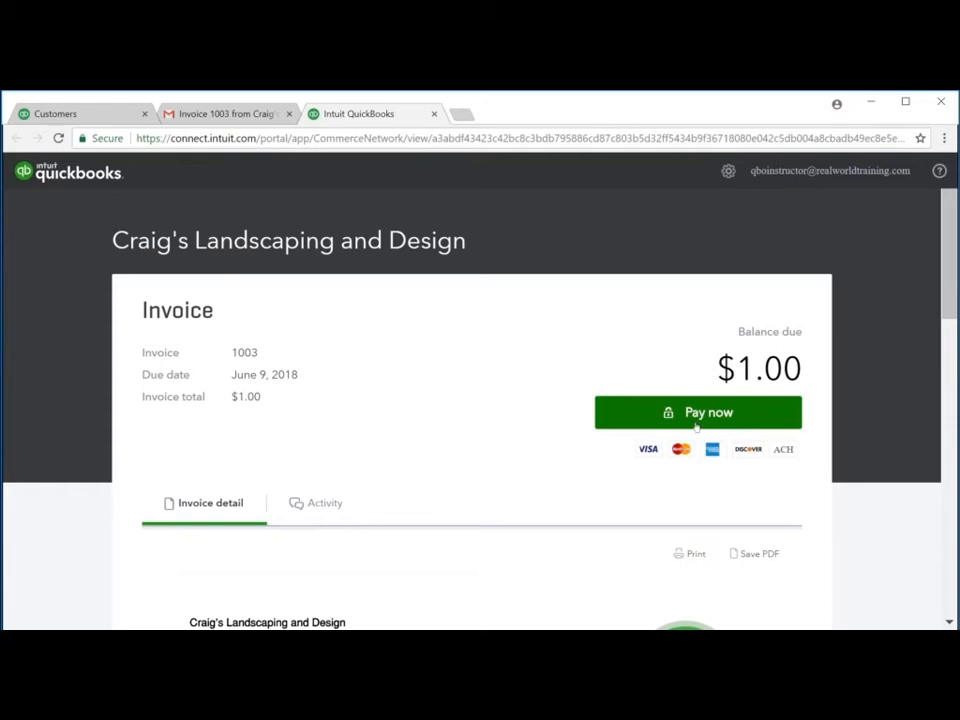
- Pay the $1.00 for invoice 1003 by bank transfer and close the payment confirmation
click(735, 428)
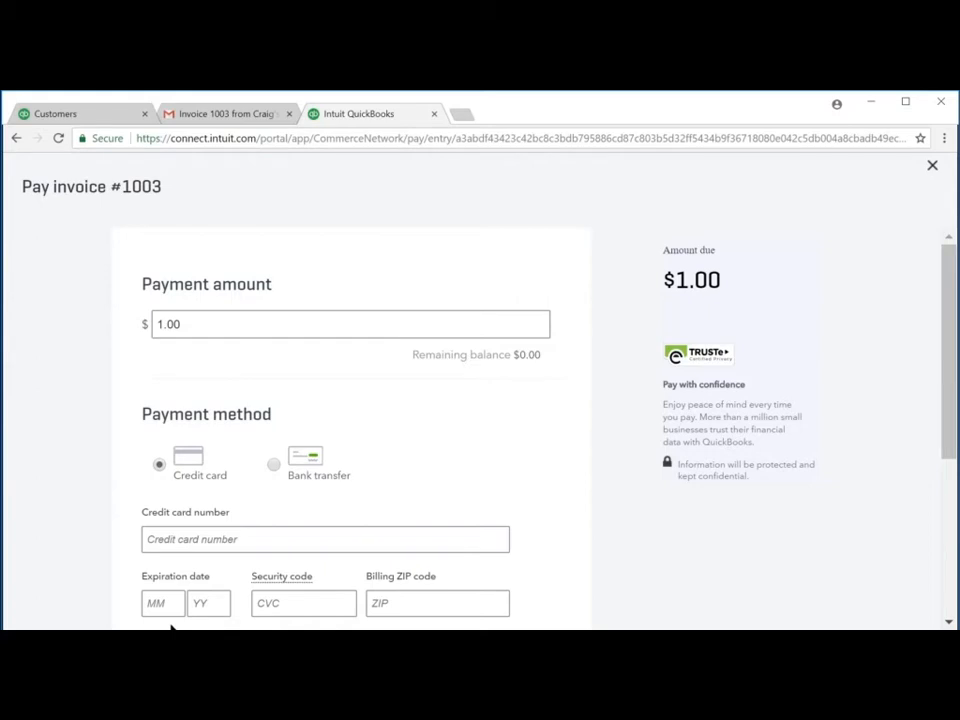
click(272, 465)
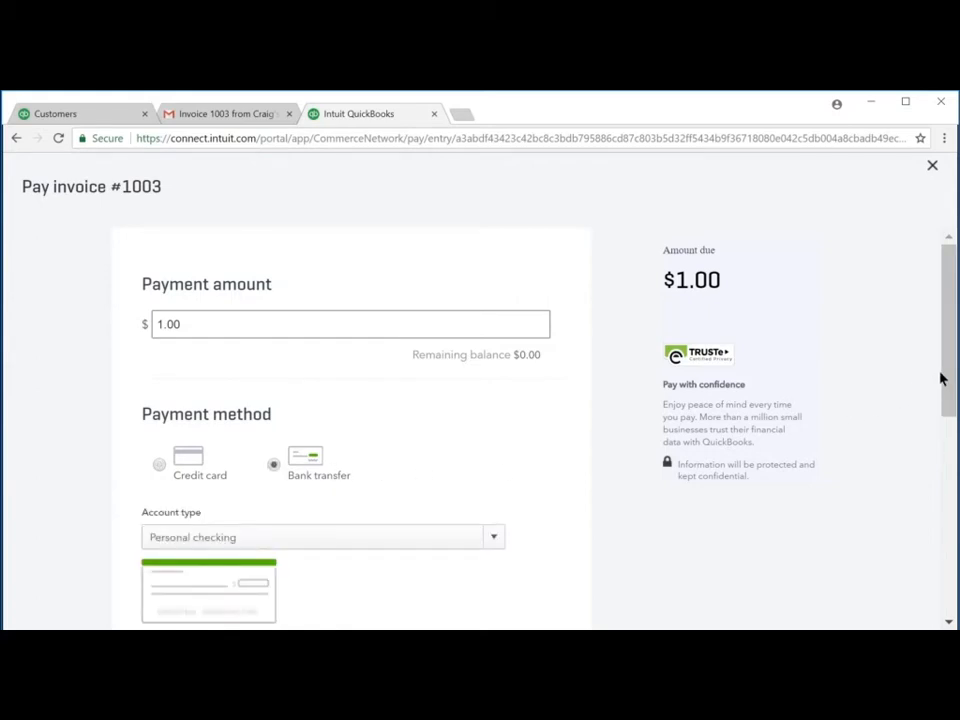
drag(947, 373, 945, 484)
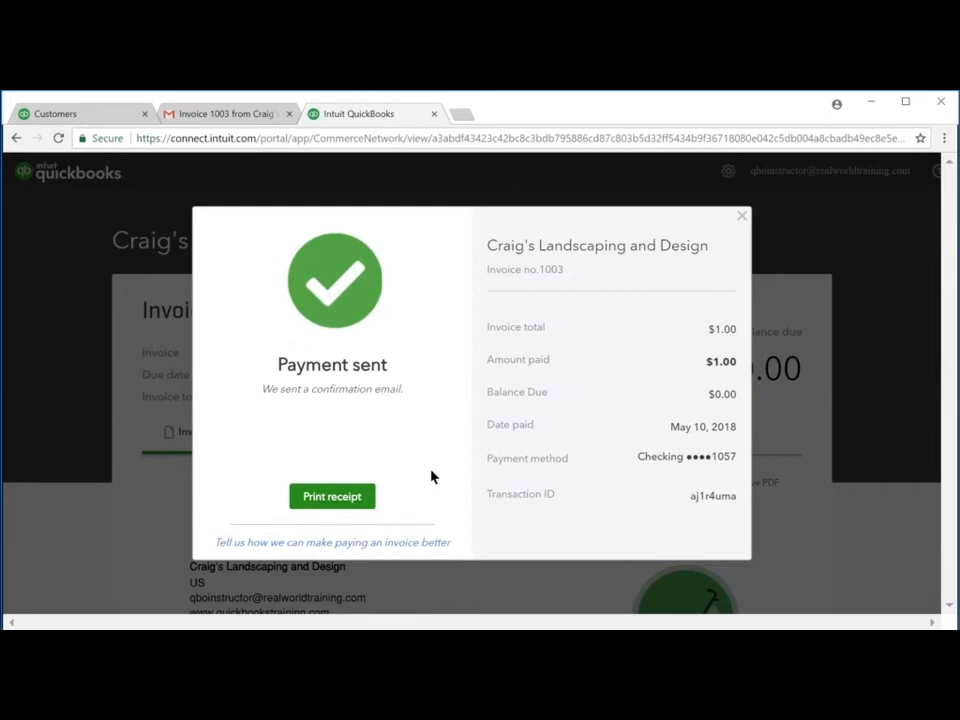
click(741, 217)
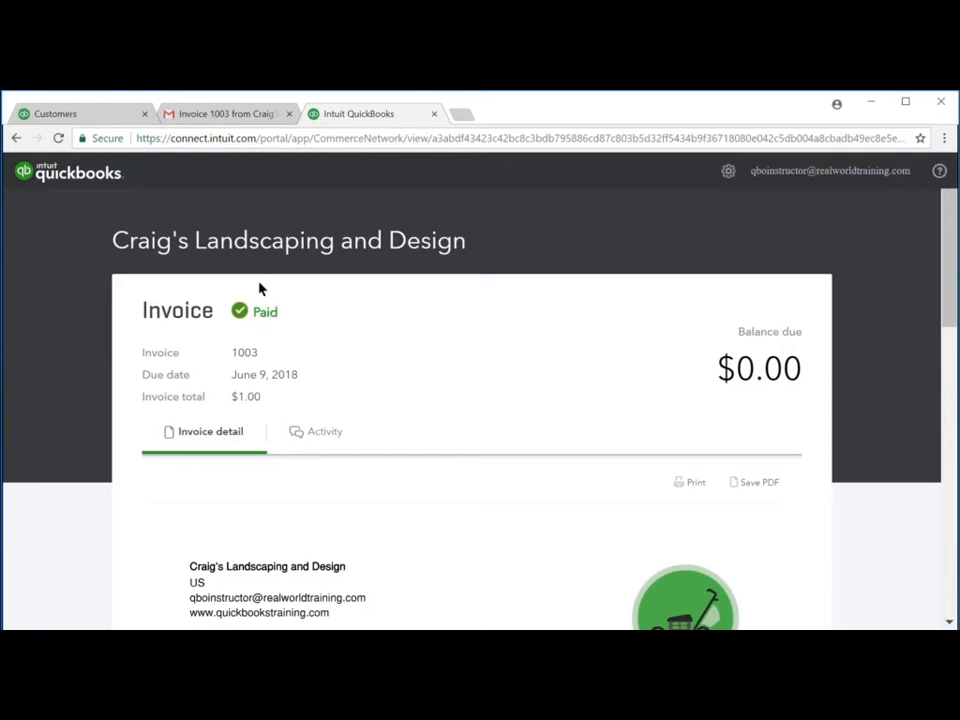
- Switch back to QuickBooks, check the payment in My Customer's transaction list and return to the dashboard
click(118, 118)
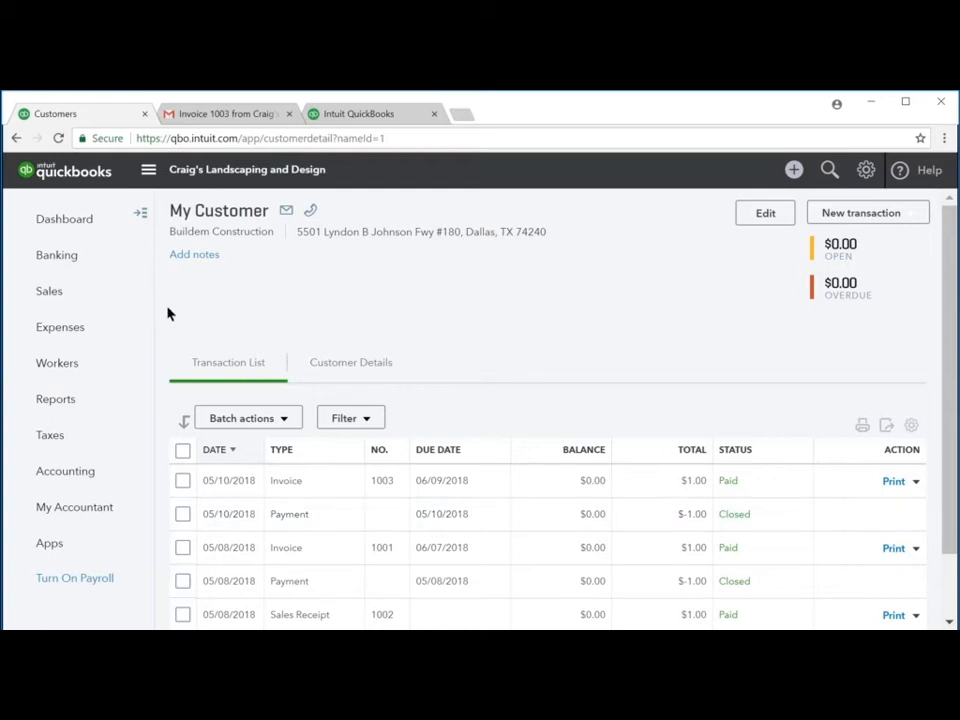
click(100, 226)
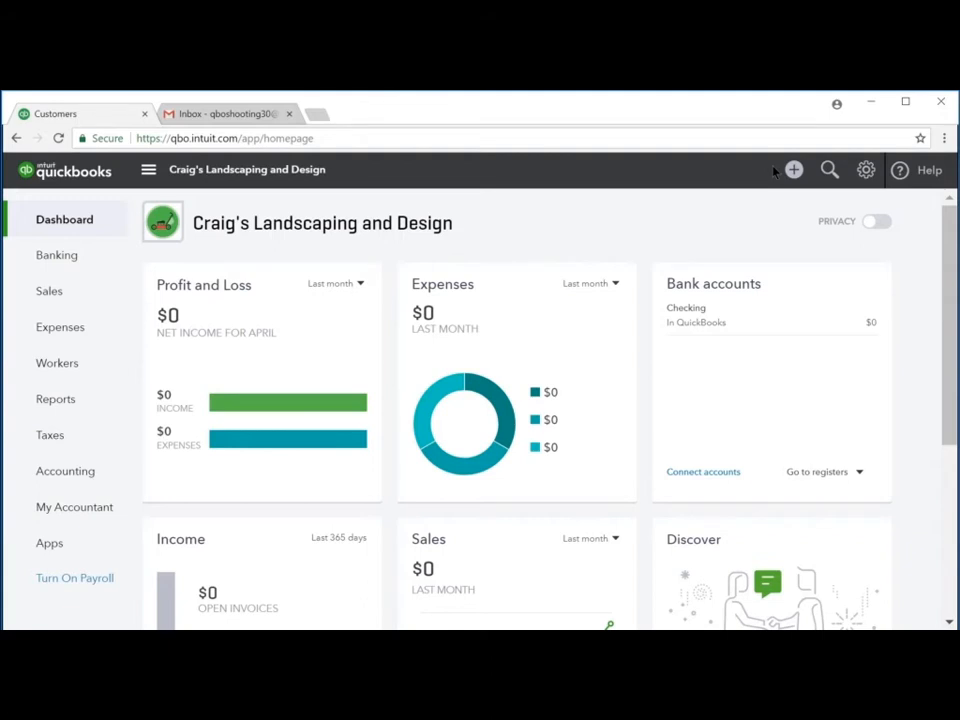
- Create a new sales receipt and select My Customer as its customer
click(793, 170)
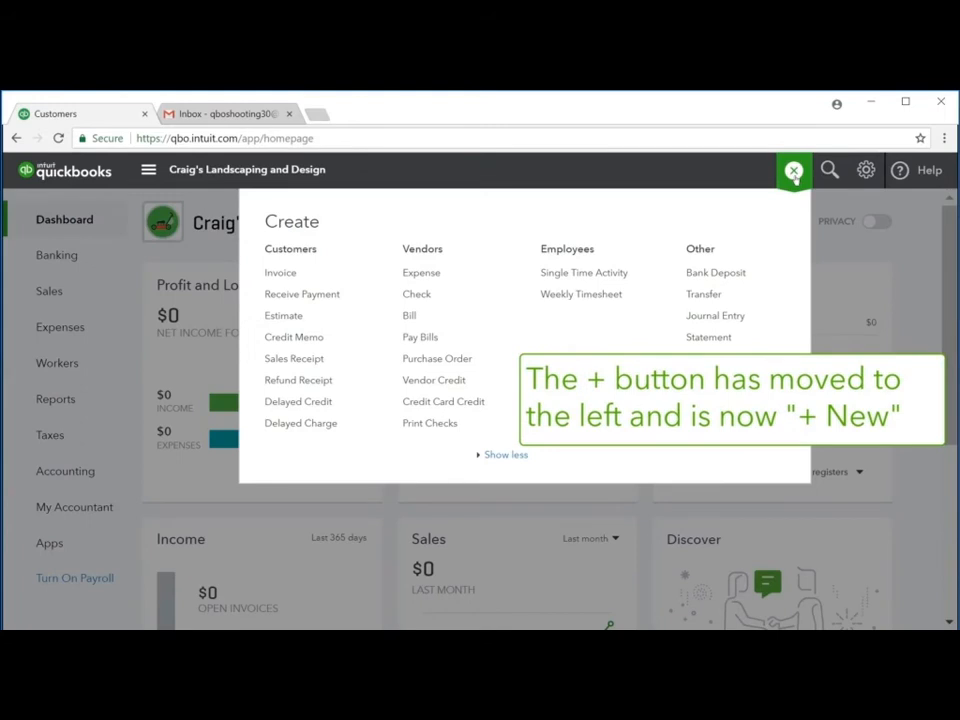
click(321, 369)
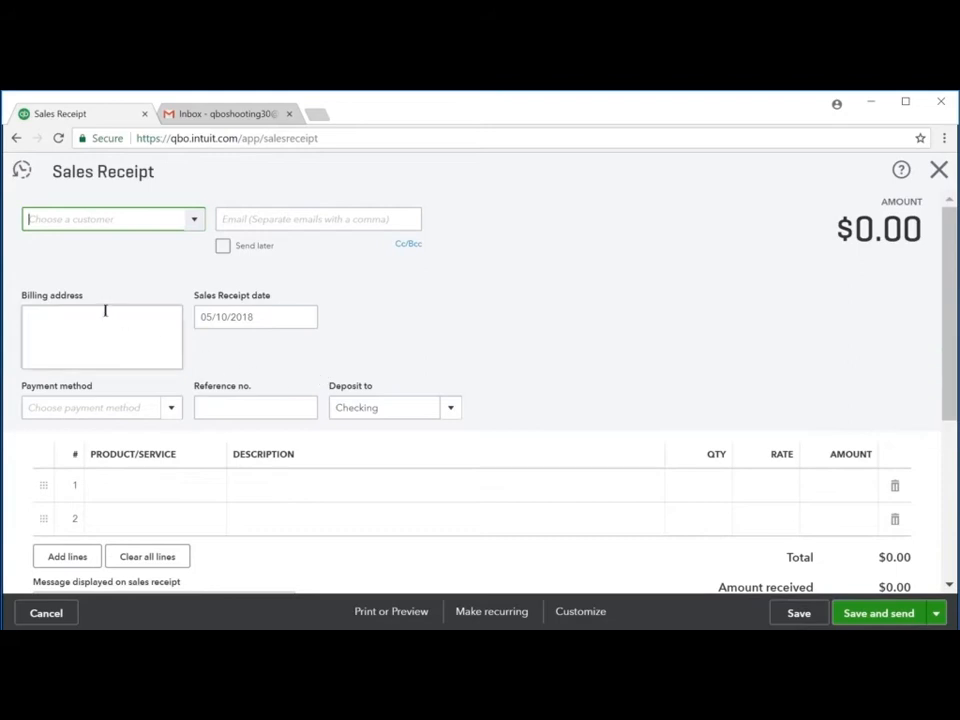
click(194, 219)
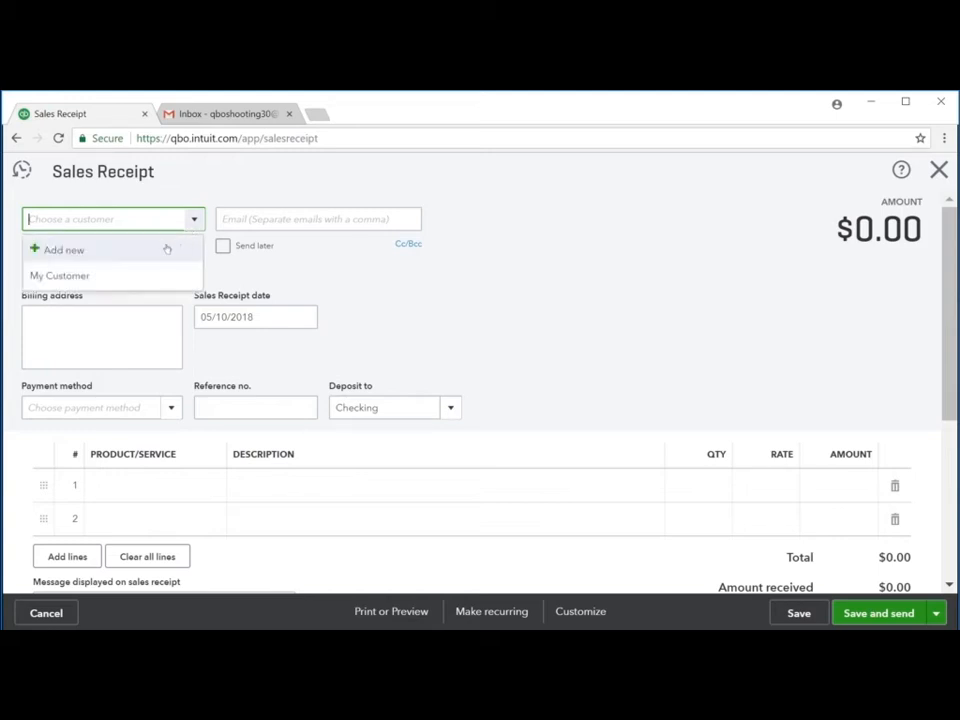
click(101, 276)
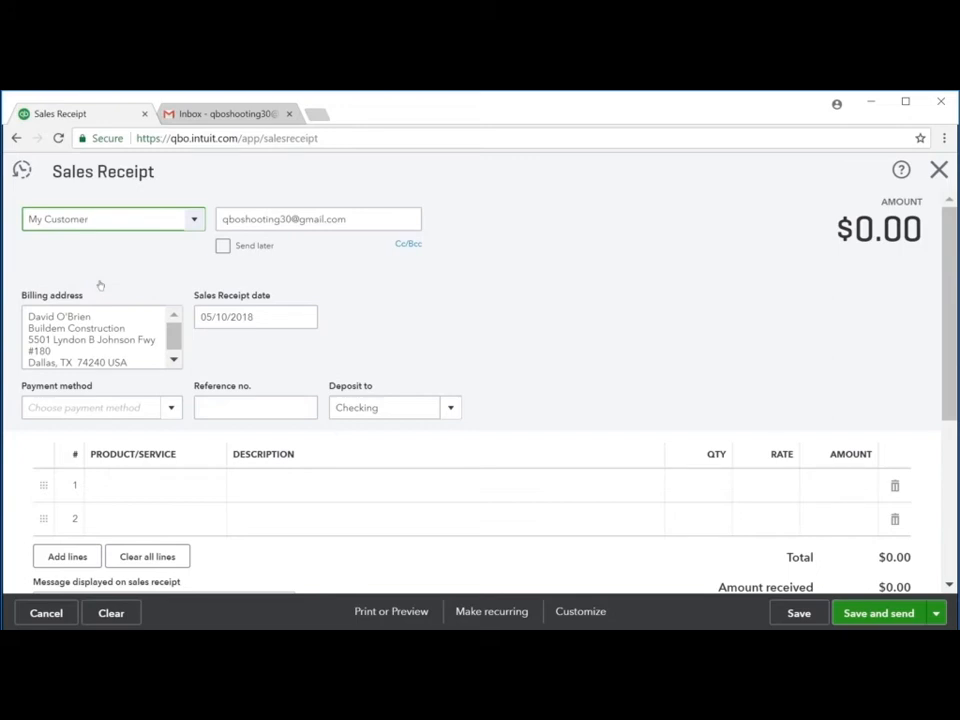
click(360, 224)
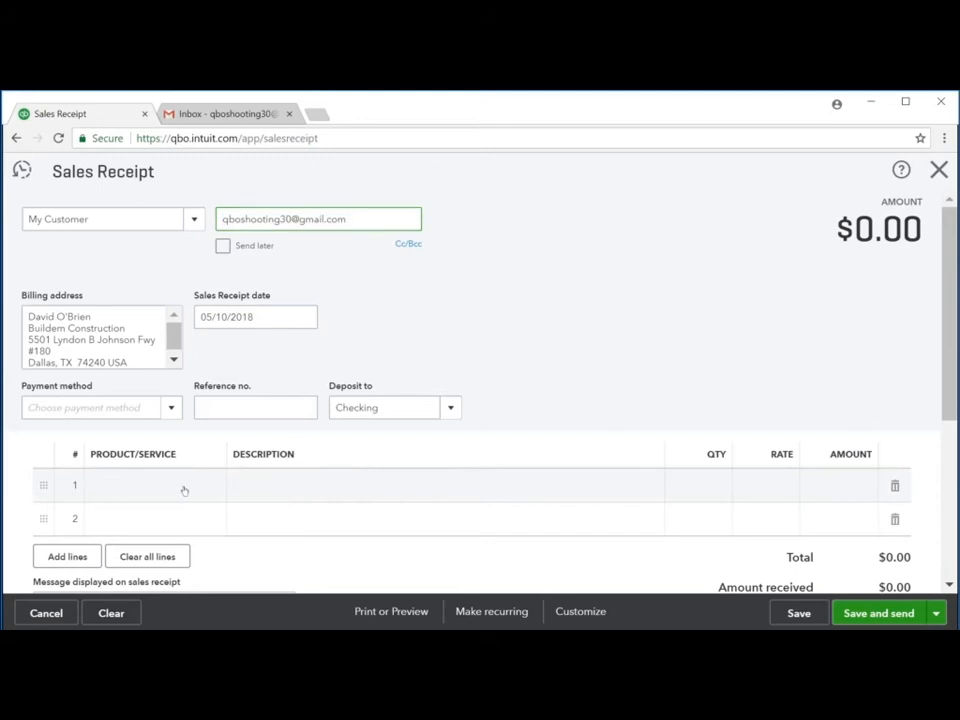
- Add a Products and Services line to the sales receipt and set its amount to 1.00
click(212, 486)
click(217, 488)
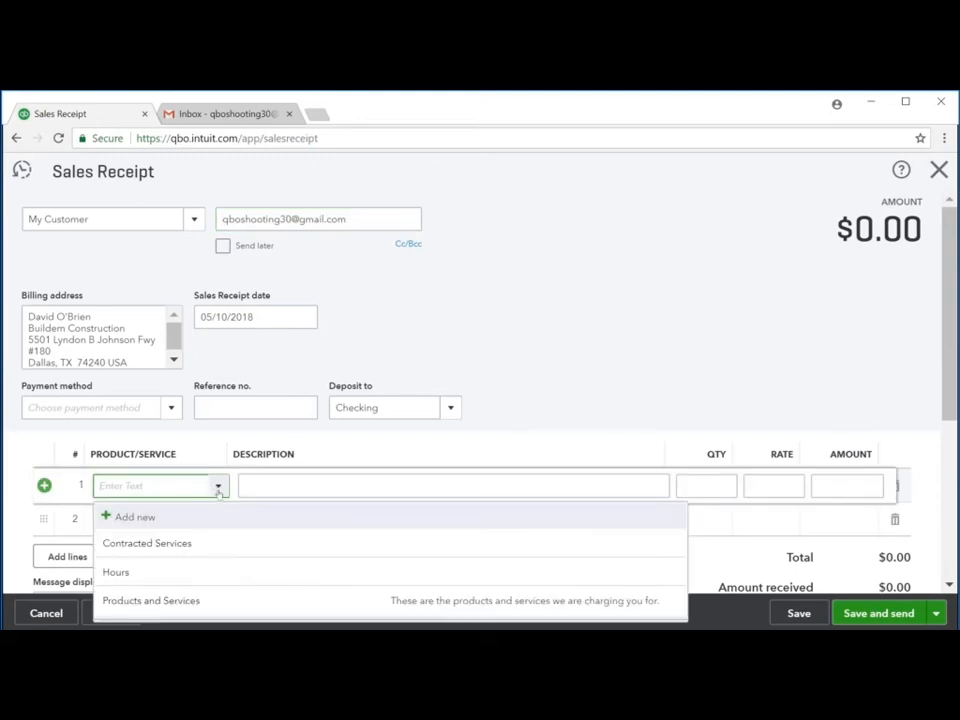
click(224, 601)
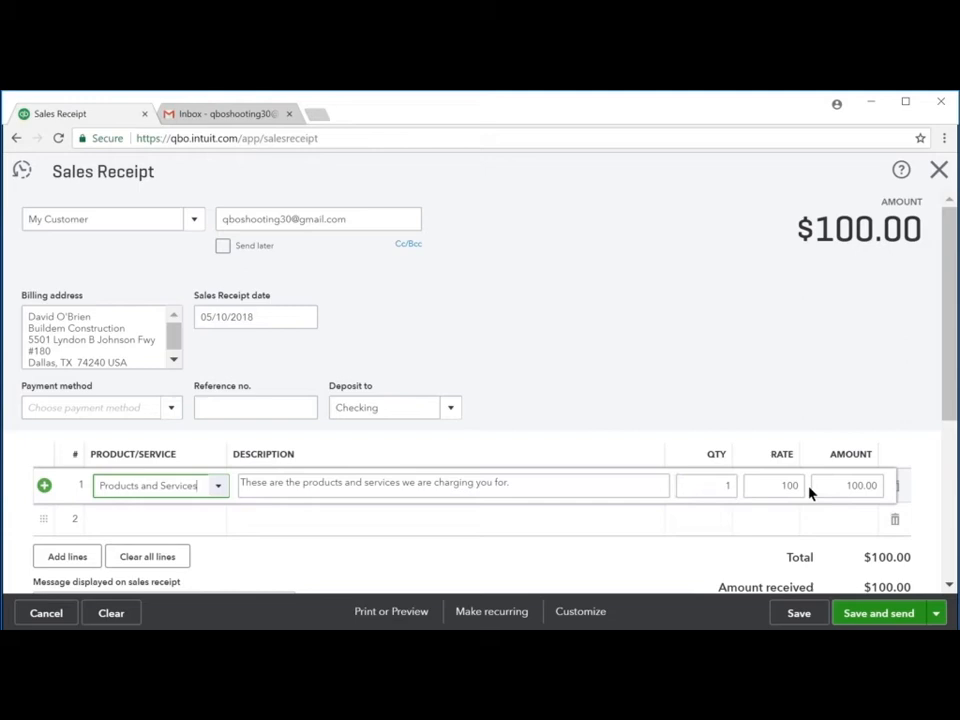
drag(846, 485, 887, 486)
text(1)
key(Tab)
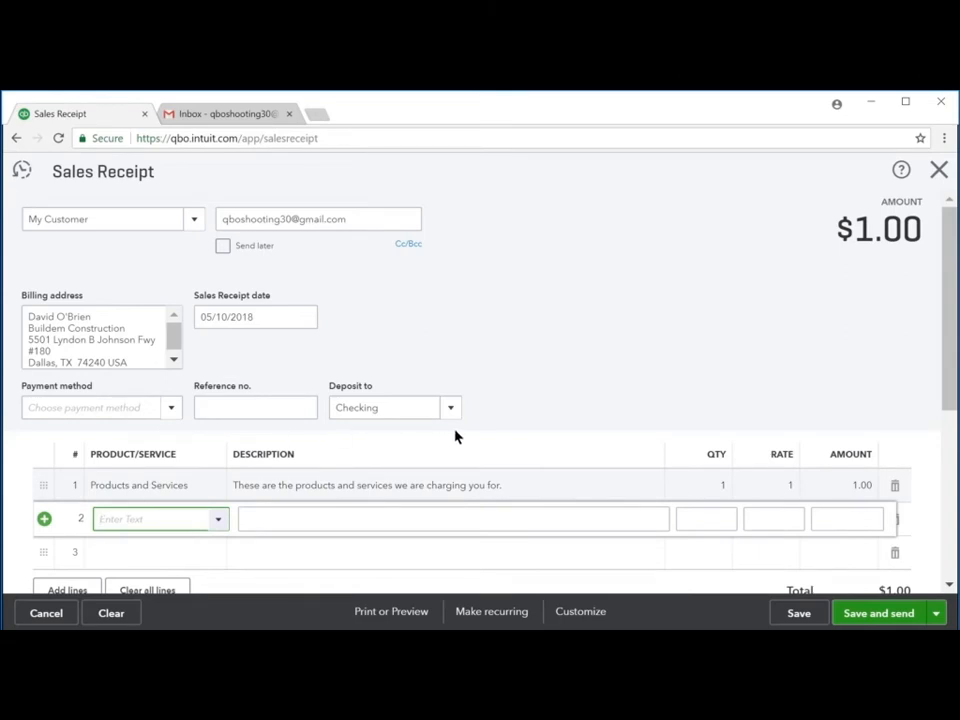
- Set the sales receipt's payment method to Credit Card
click(175, 412)
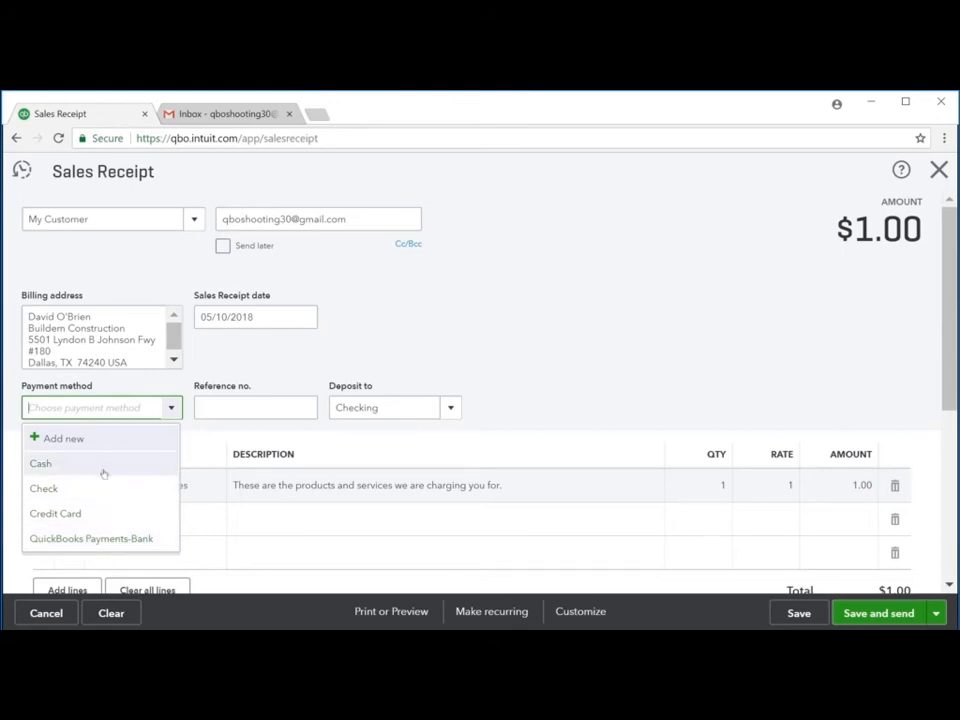
click(105, 518)
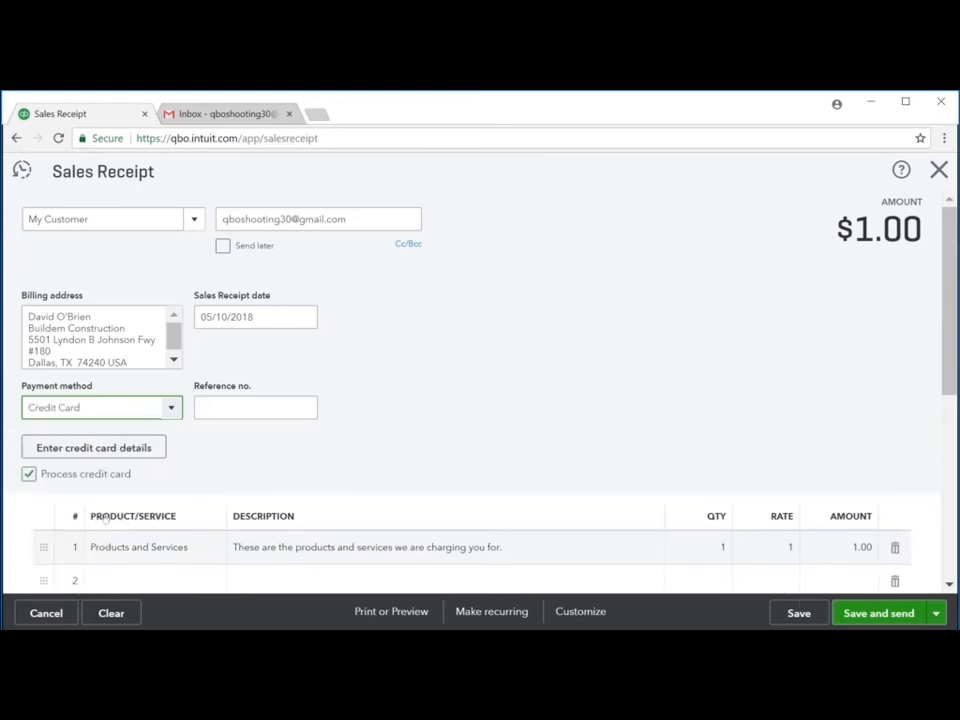
- View the credit card information form for the sales receipt and close it without saving any details
click(99, 452)
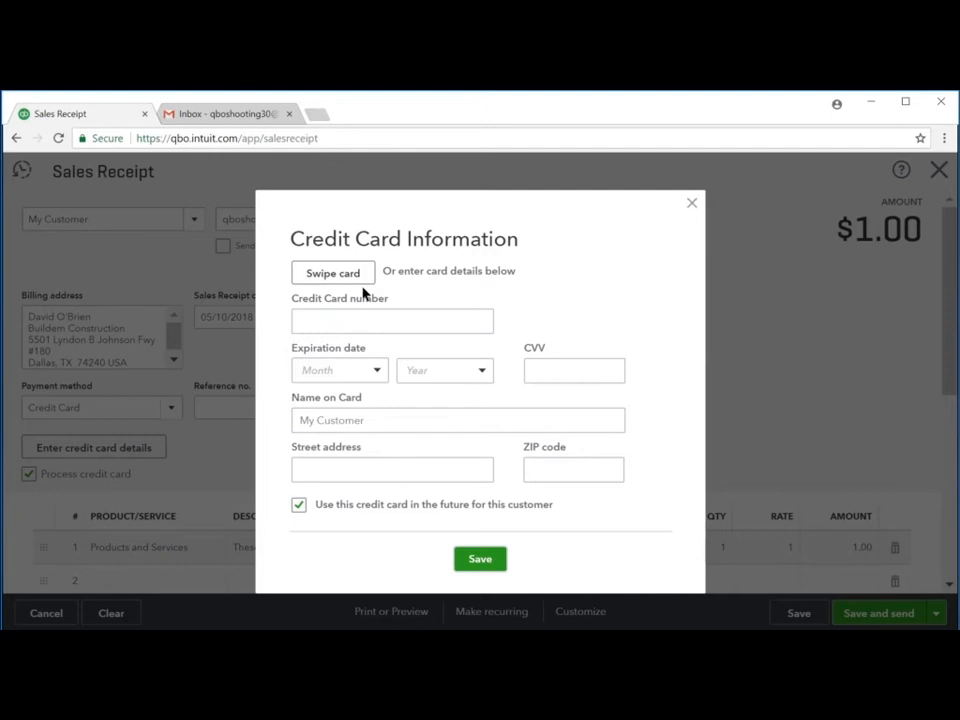
click(347, 321)
click(304, 469)
click(691, 203)
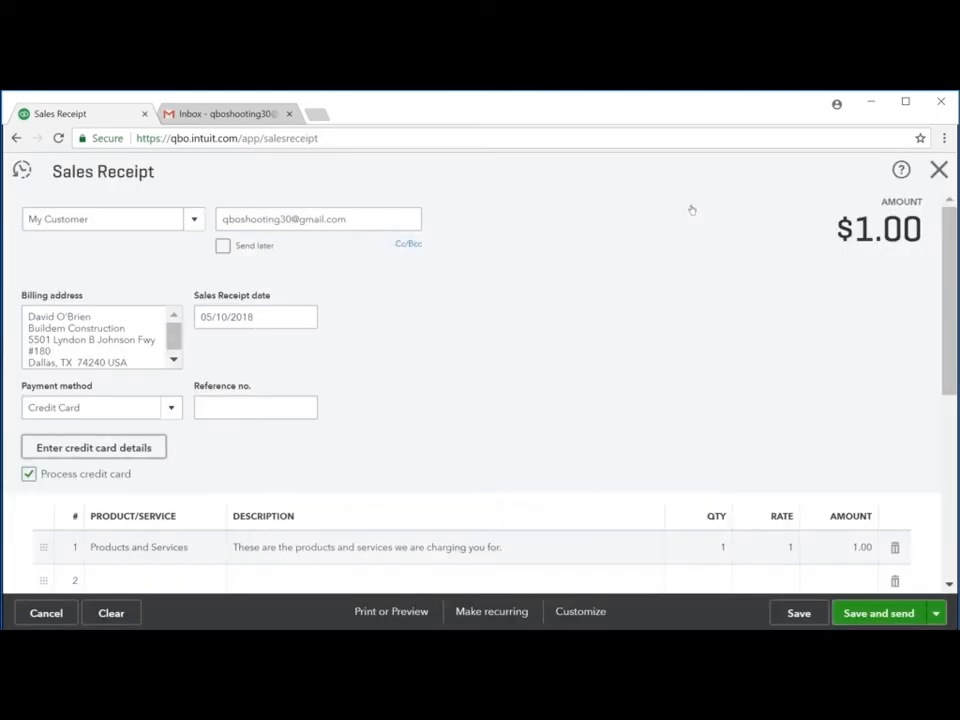
- Change the sales receipt's payment method to QuickBooks Payments-Bank and add the customer's checking account information
click(172, 408)
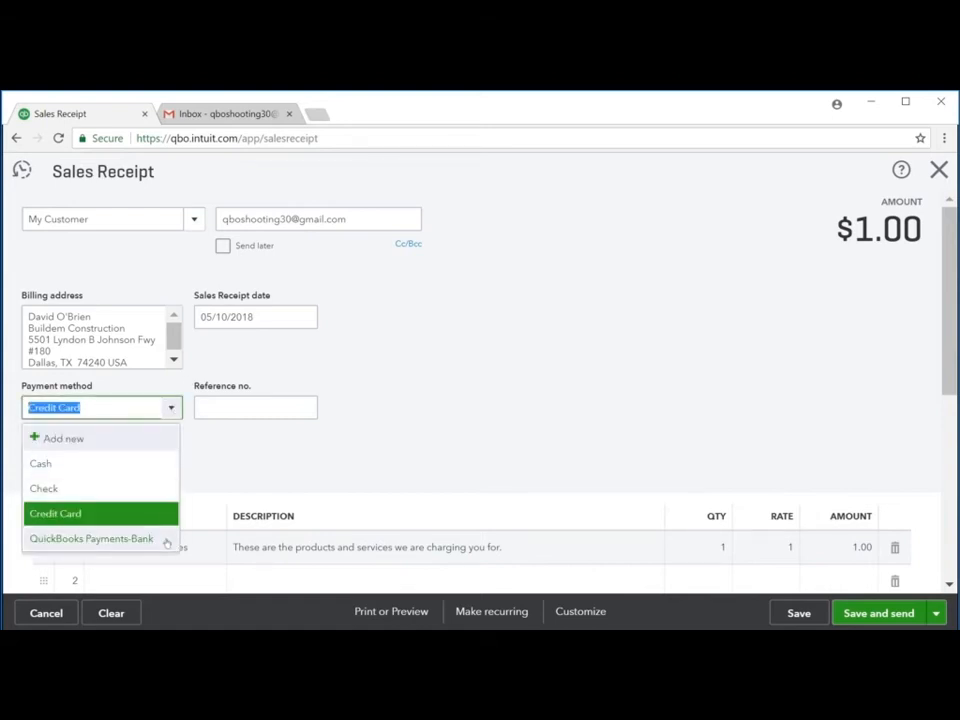
click(91, 539)
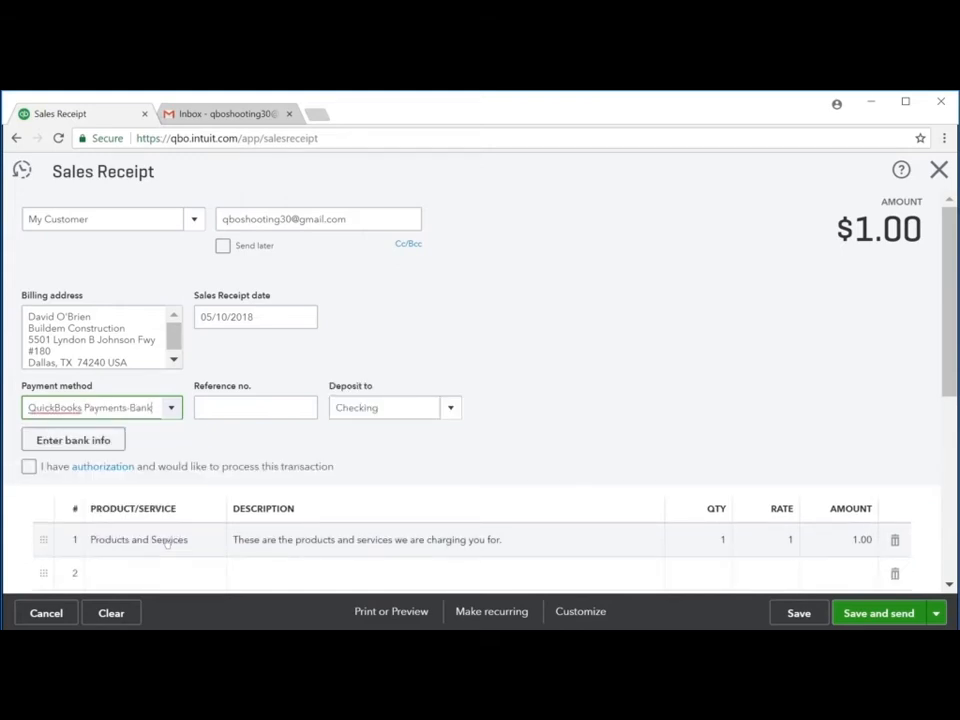
click(30, 469)
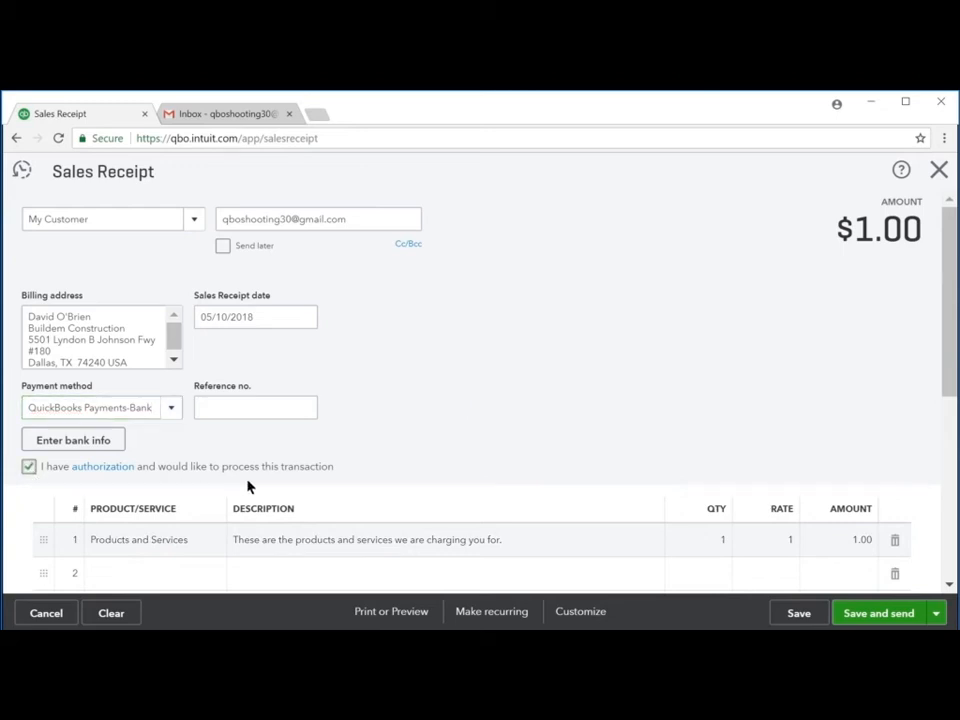
click(118, 451)
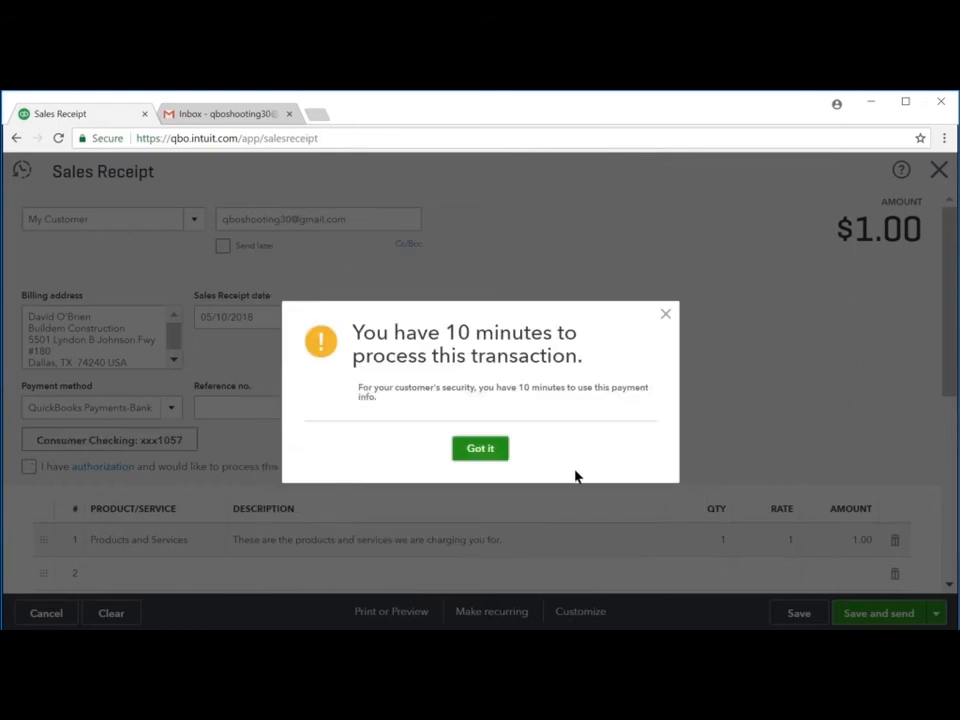
click(480, 449)
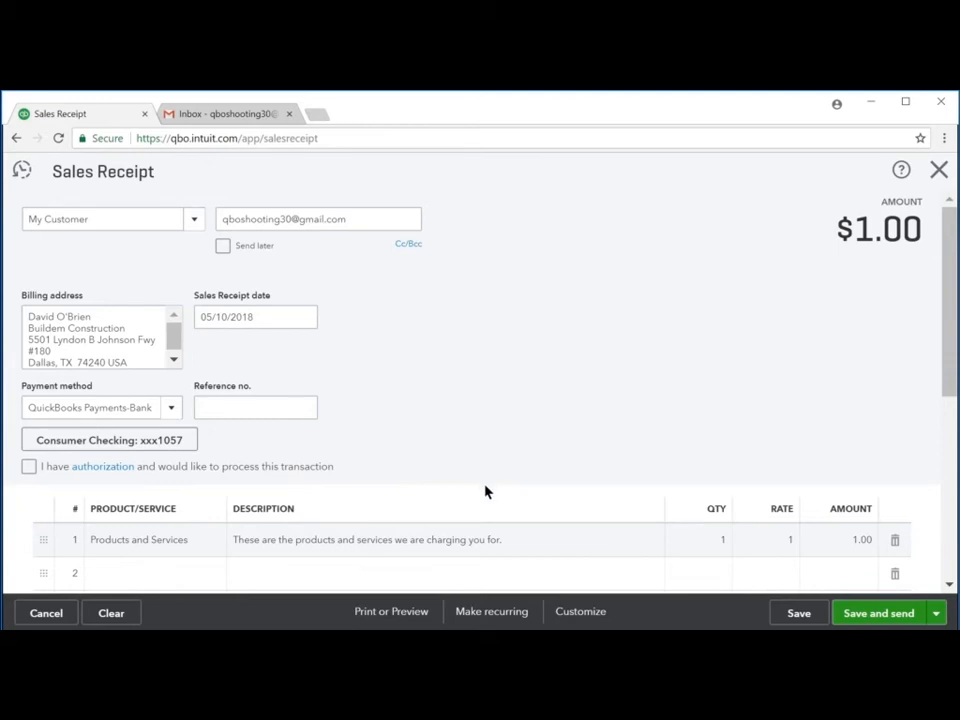
- Authorize processing of the bank transaction, then save the sales receipt and email it to the customer
click(29, 467)
click(883, 613)
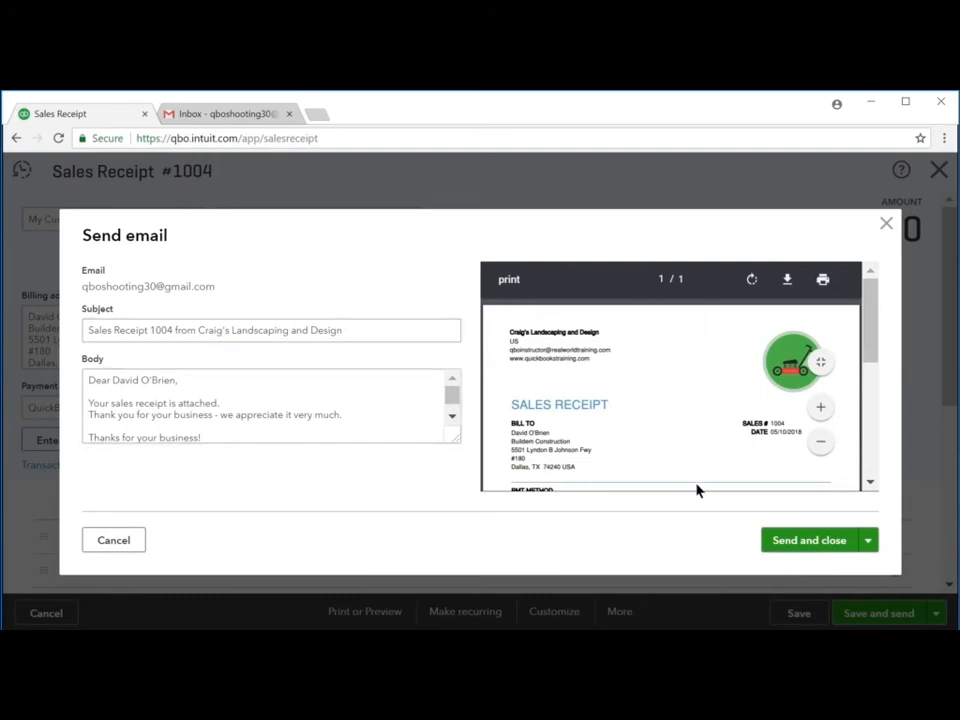
click(812, 540)
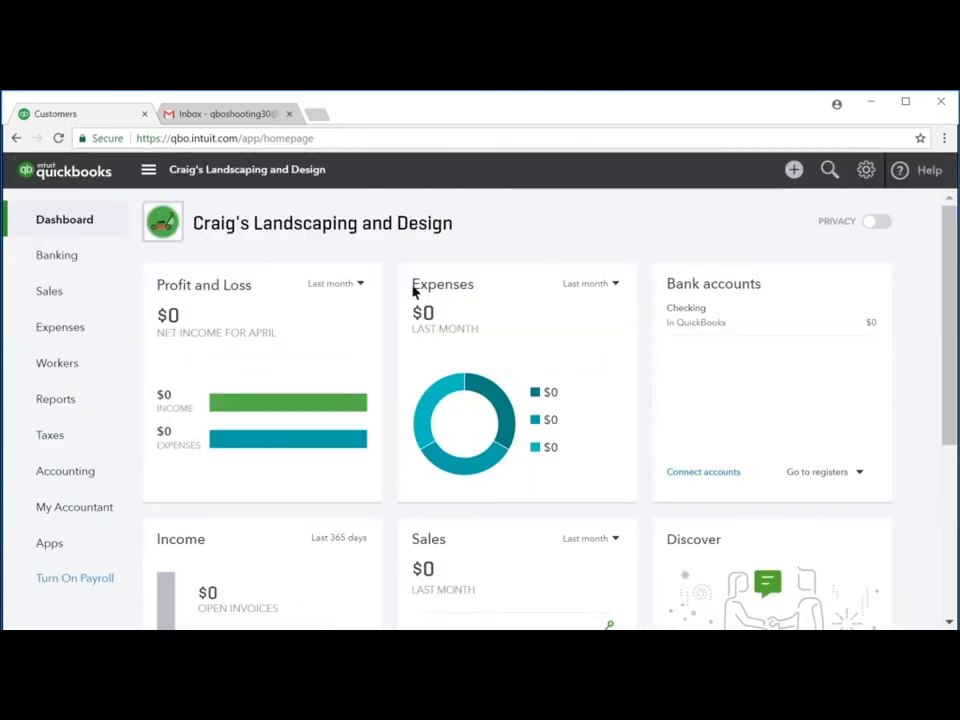
- Check the emailed Sales Receipt 1004 and its PDF attachment in Gmail, then return to QuickBooks
click(253, 118)
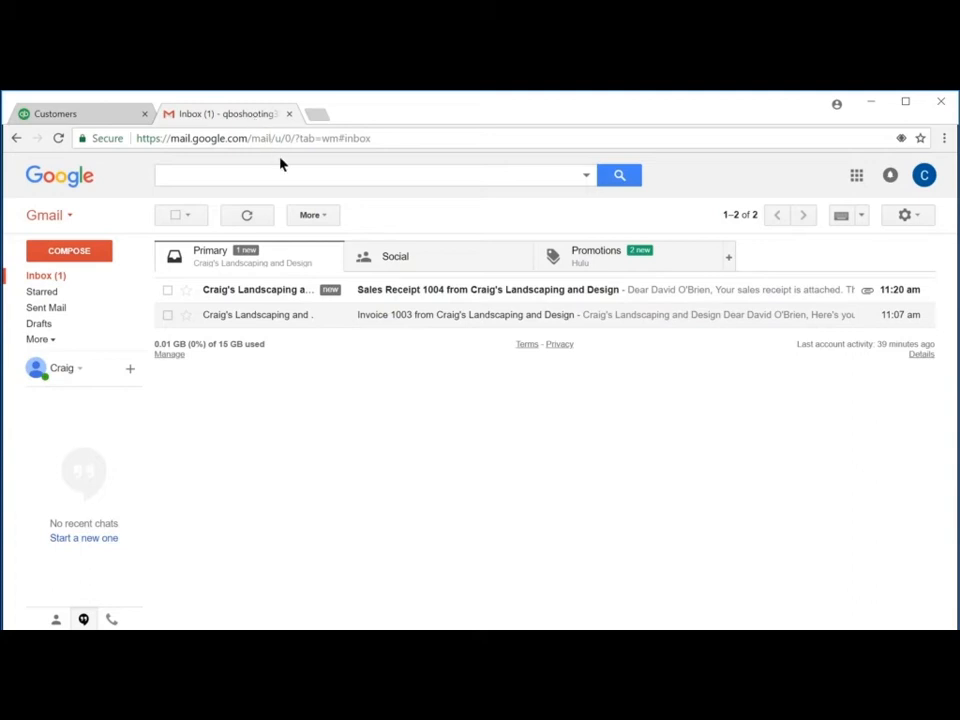
click(439, 299)
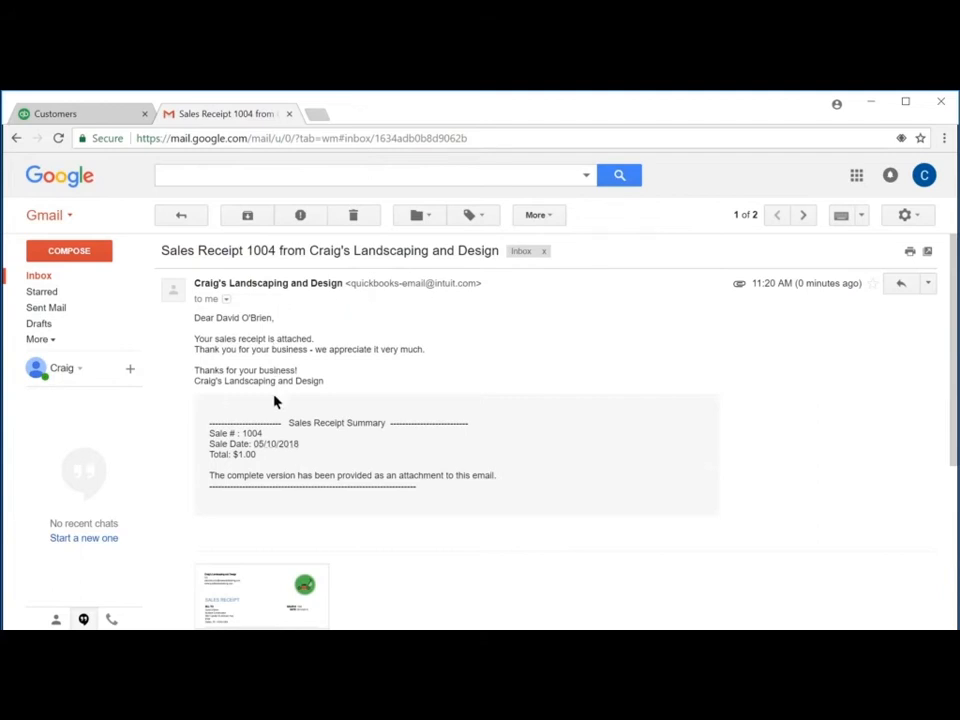
drag(952, 345, 953, 410)
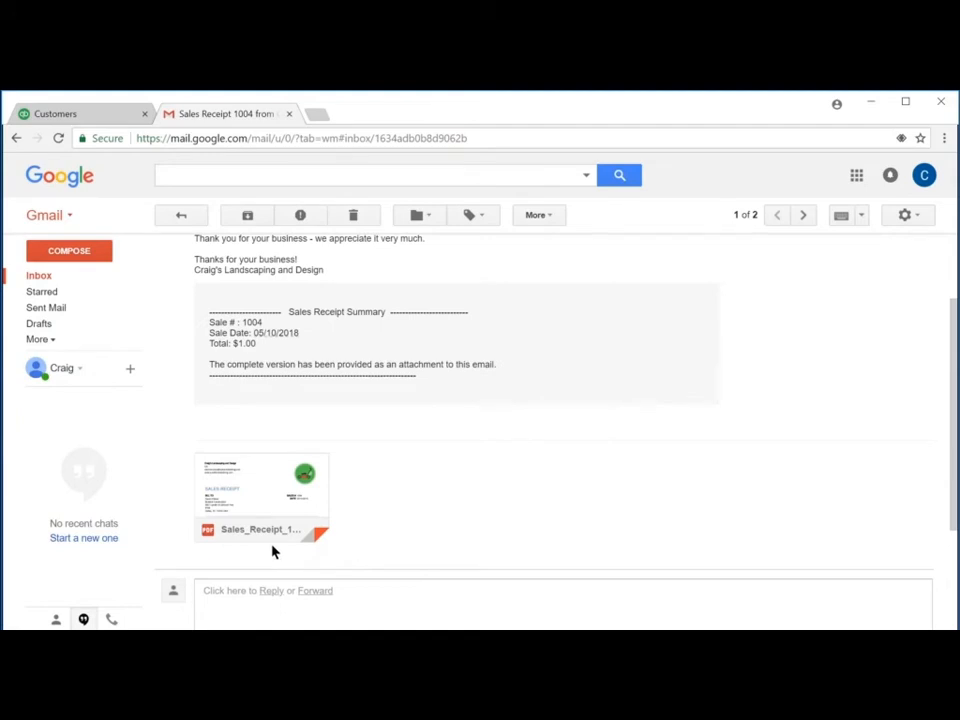
click(106, 119)
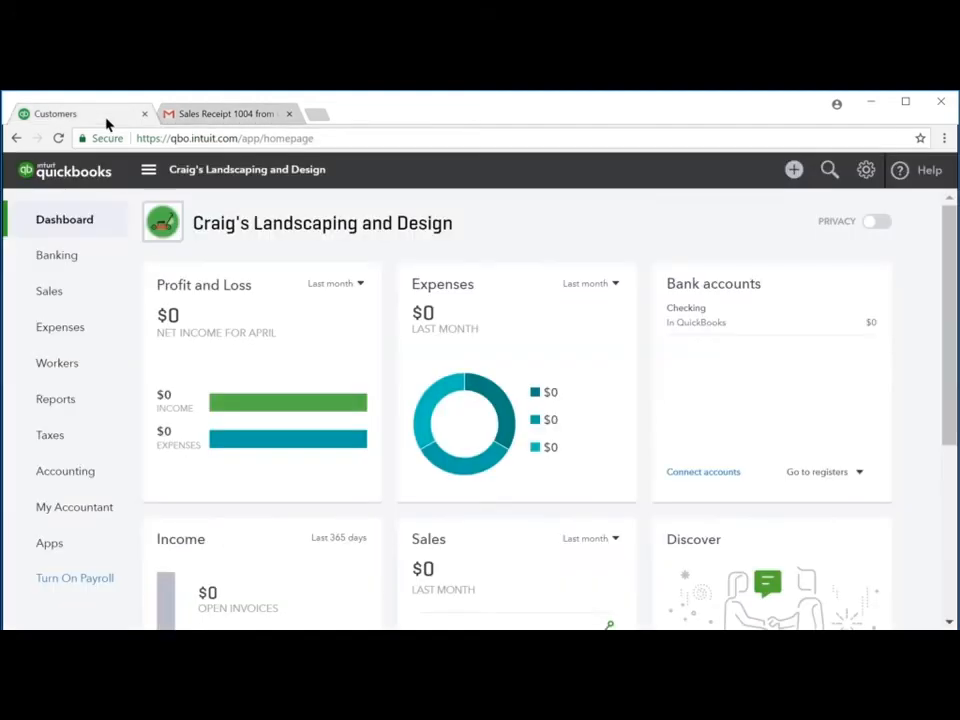
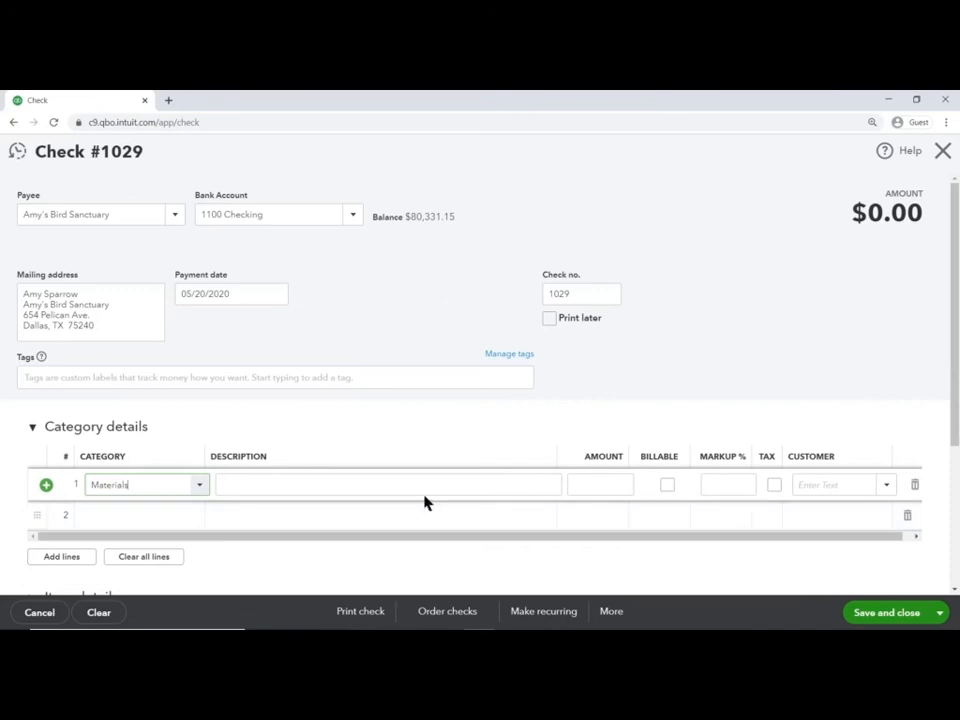
- Calculate the amount of the check's Materials line by entering 50+100
click(571, 481)
text(50)
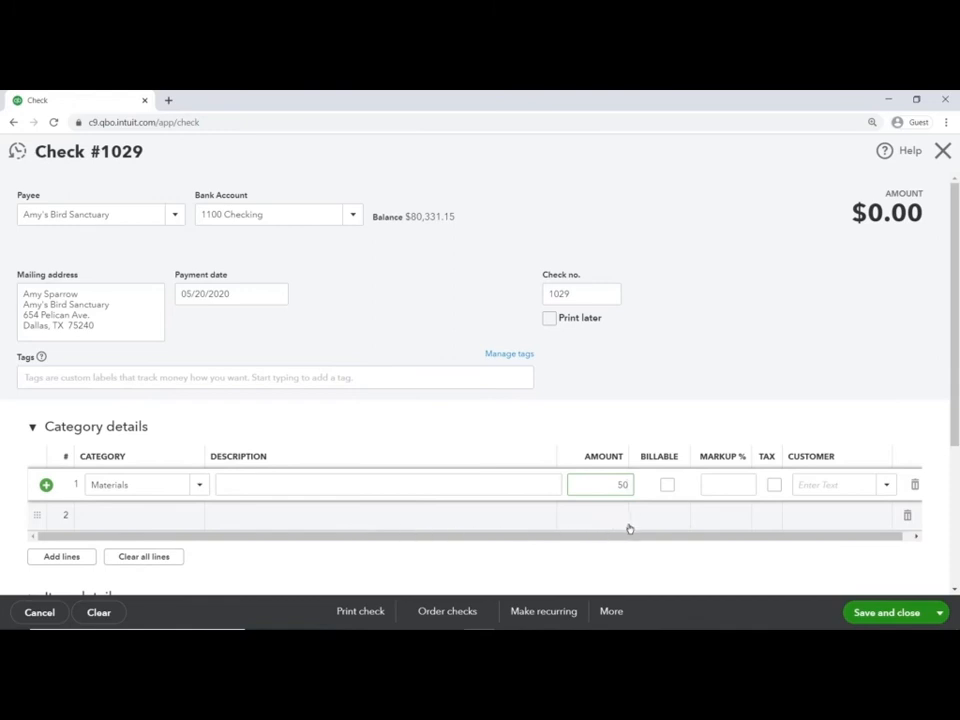
text(+100)
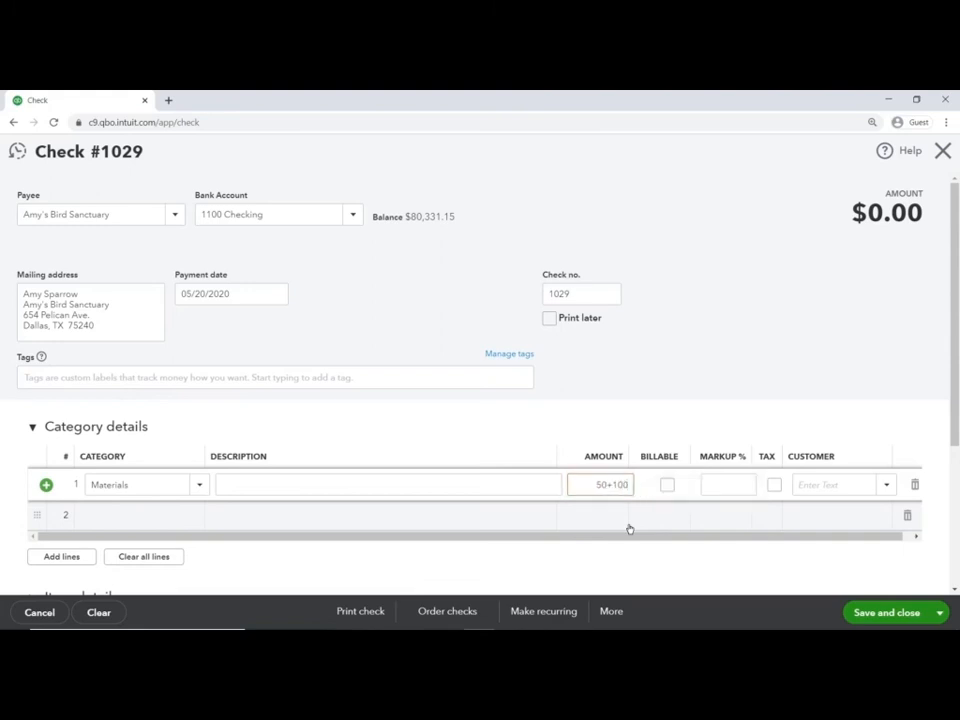
key(Tab)
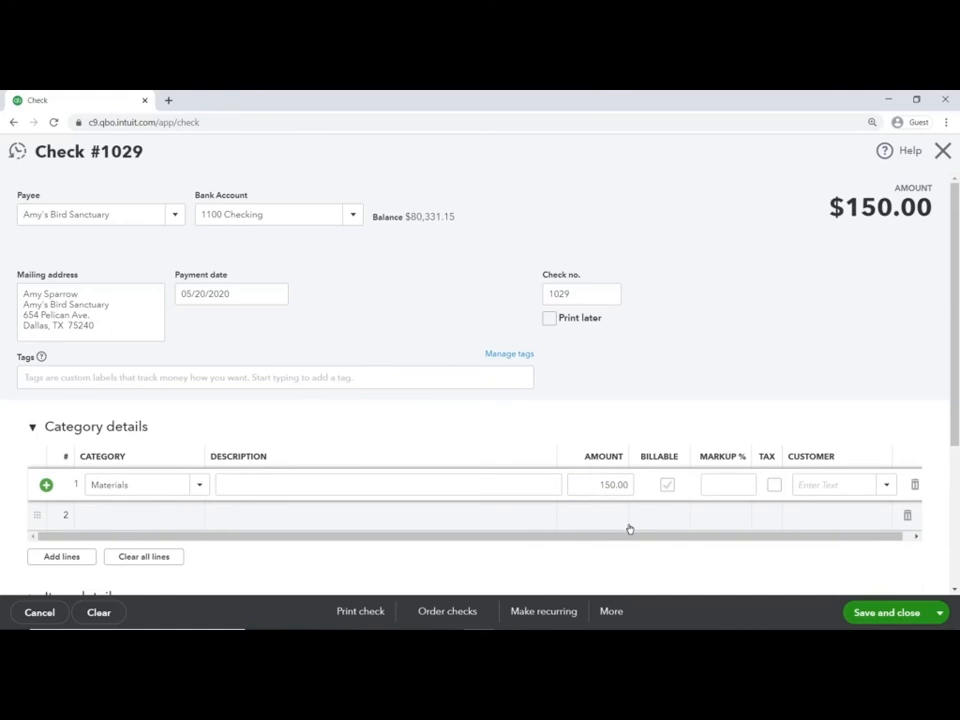
- Subtract 50 from the Materials line's amount by appending -50 to the existing value
click(602, 484)
drag(599, 484, 634, 486)
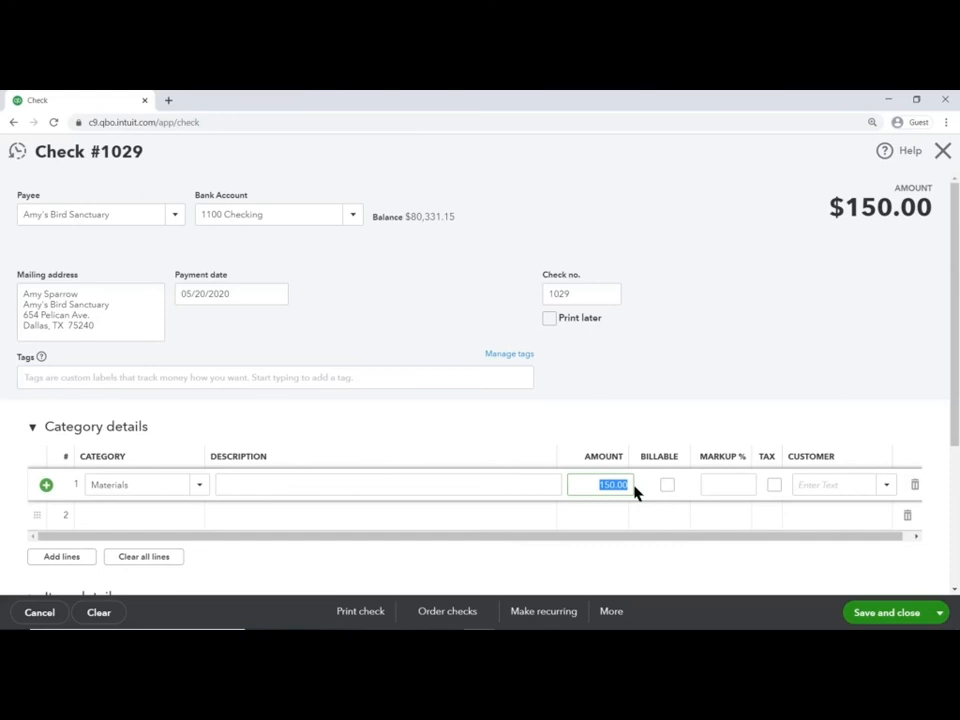
key(Right)
text(-50)
key(Tab)
- Multiply the Materials line's amount by 10 by appending *10 to the existing value
click(596, 484)
key(Right)
text(1)
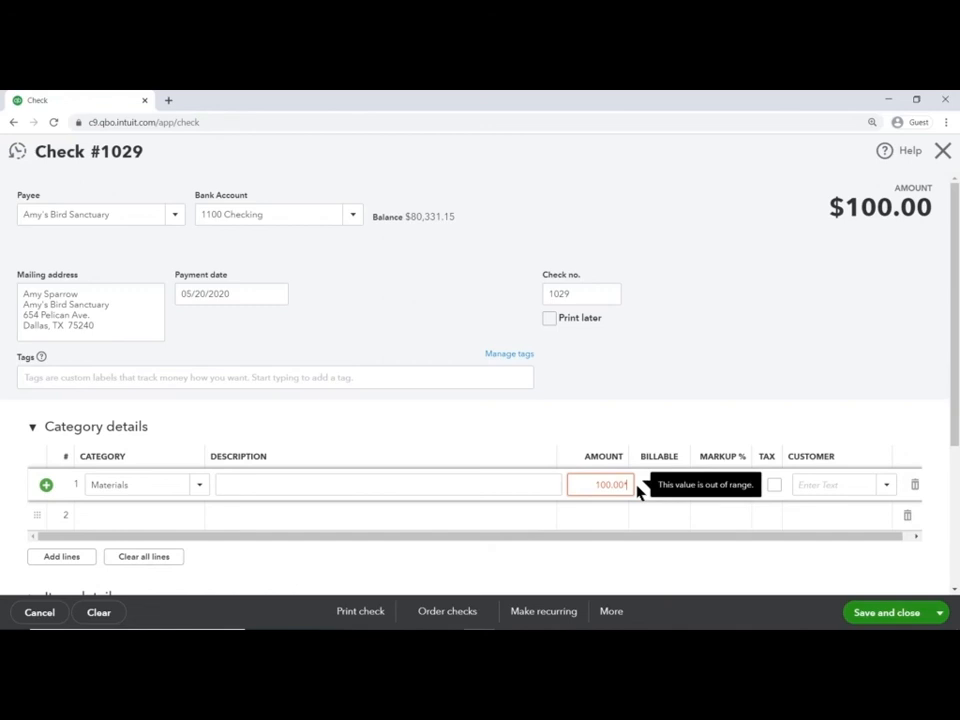
text(0)
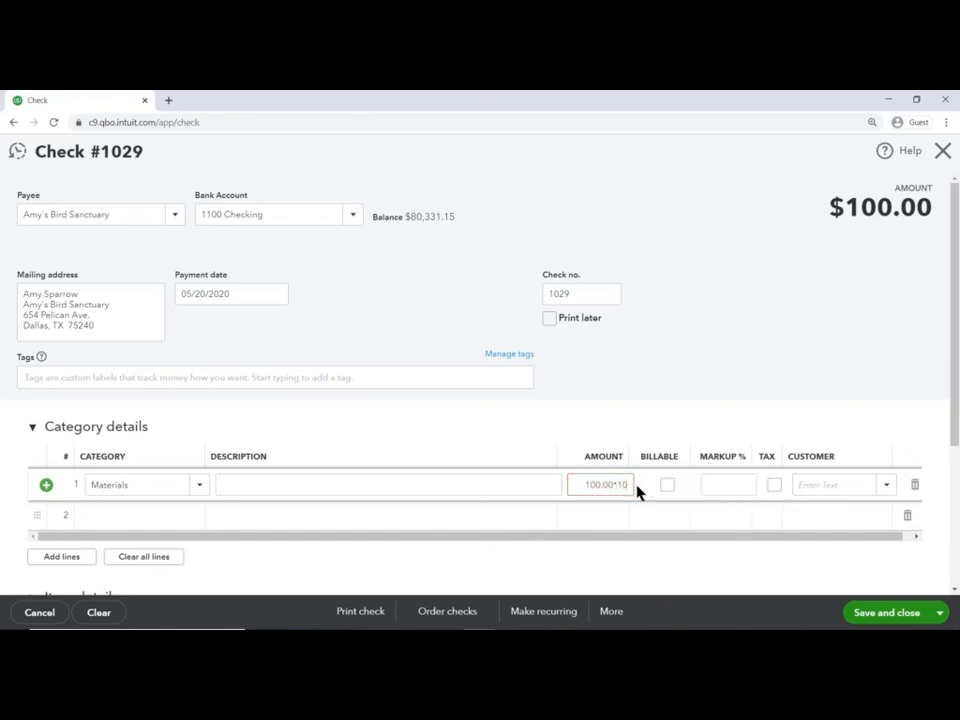
key(Tab)
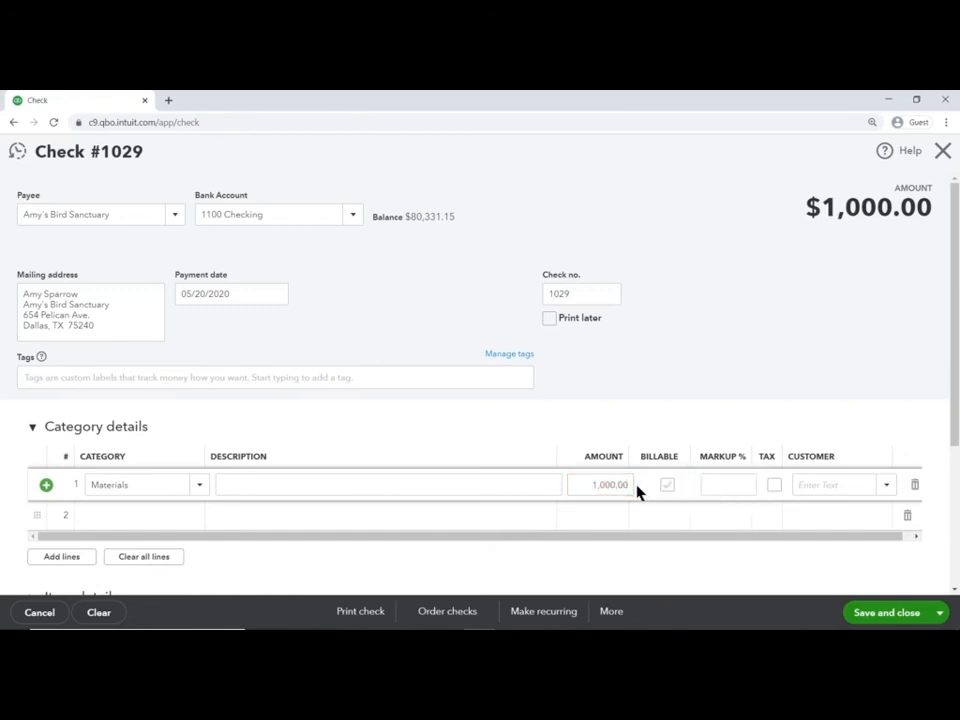
- Divide the Materials line's amount by 2 by appending /2 to the existing value
drag(587, 486, 645, 490)
click(645, 490)
text(/)
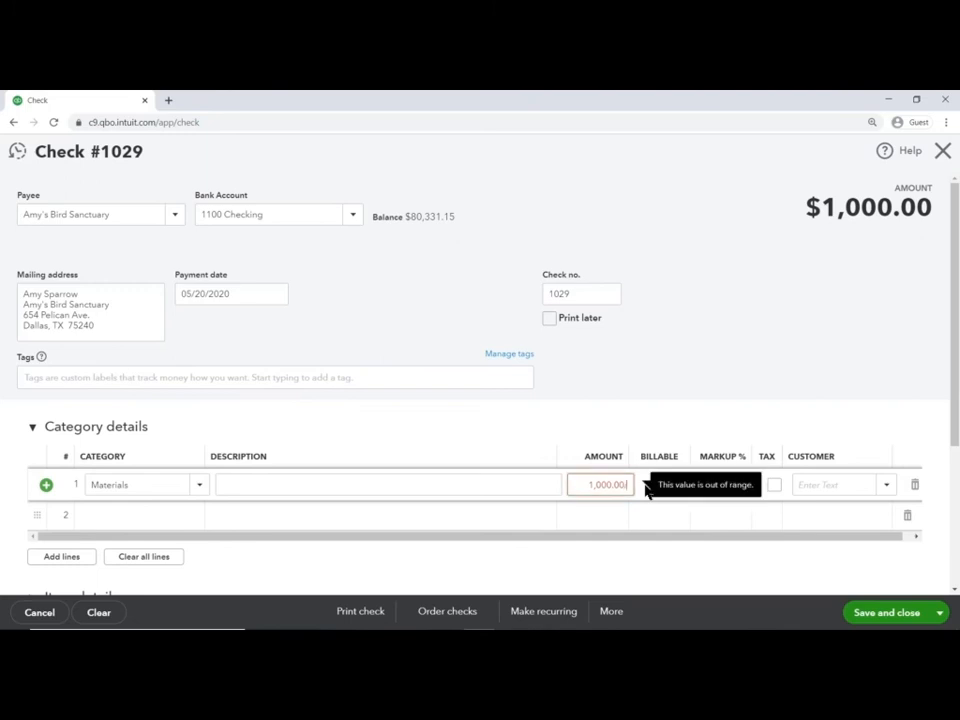
text(2)
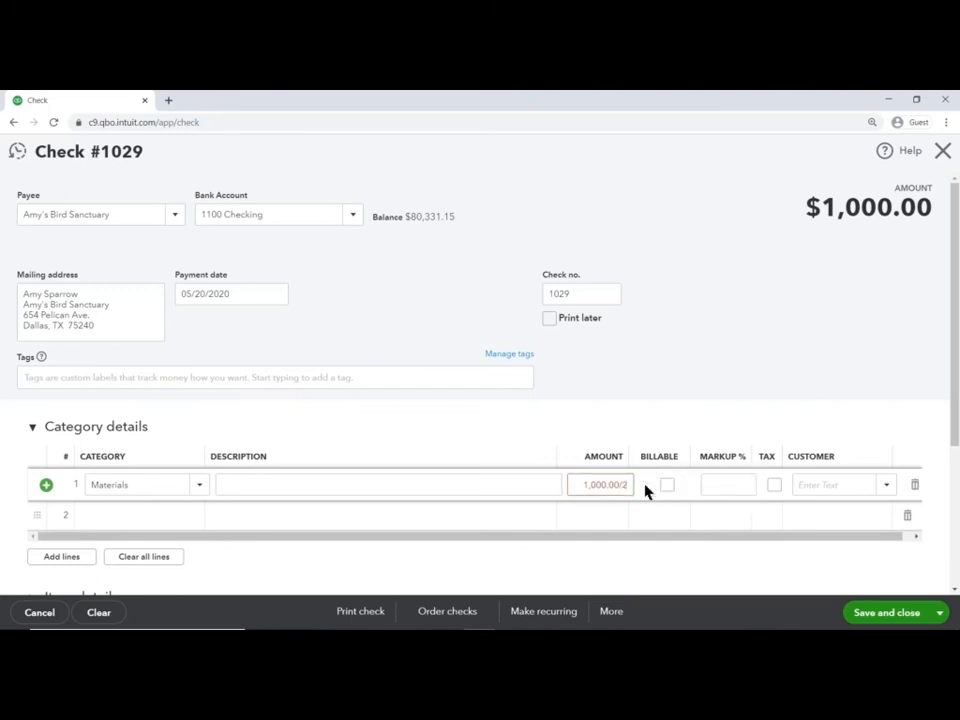
key(Tab)
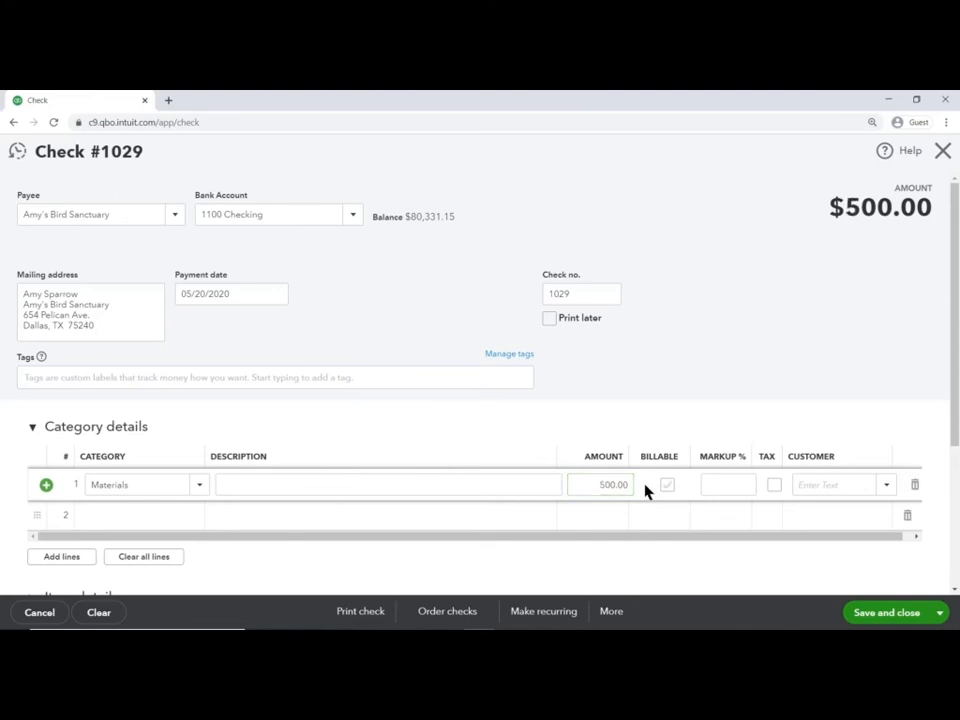
- Close the check without saving it and return to the dashboard
click(602, 484)
drag(600, 484, 640, 494)
click(943, 150)
click(569, 391)
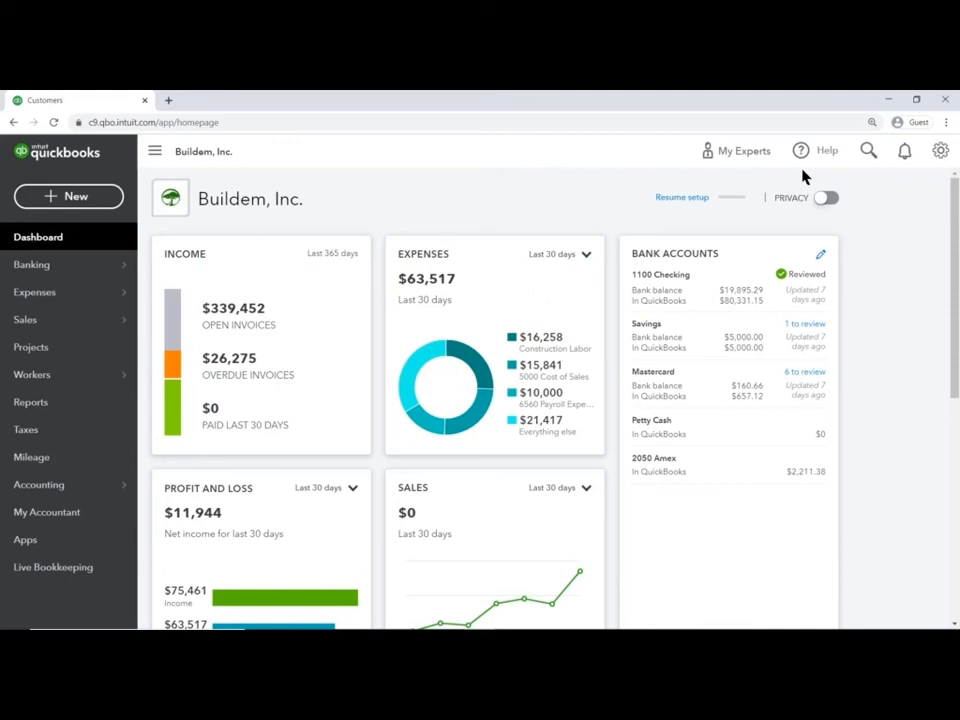
- Start a new expense, set its payment date to 04/01/2020 and view the date's calendar
click(76, 203)
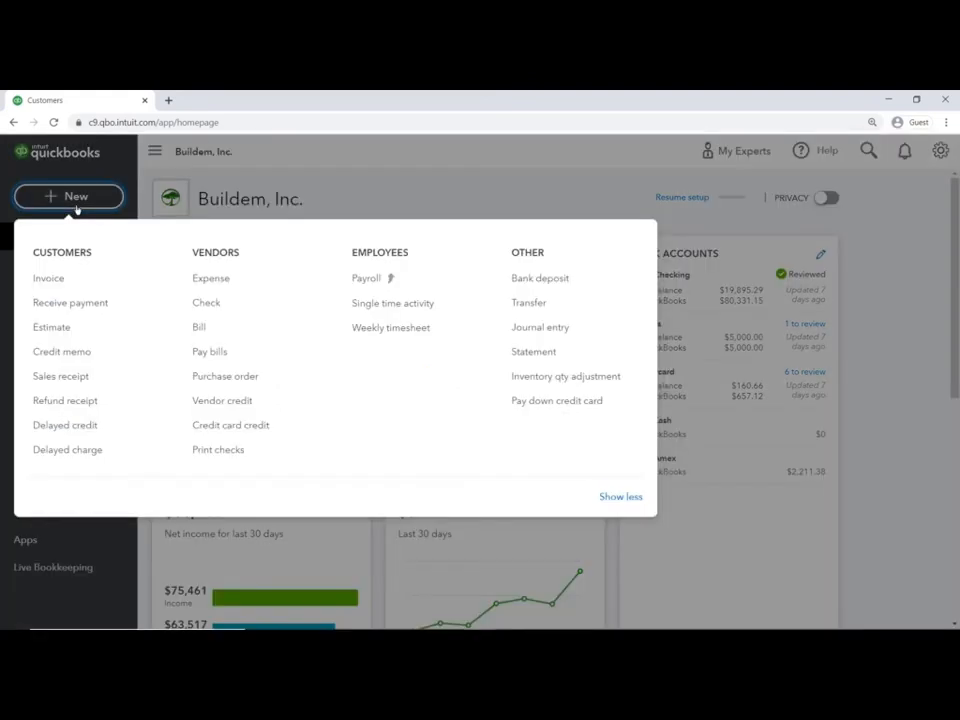
click(198, 280)
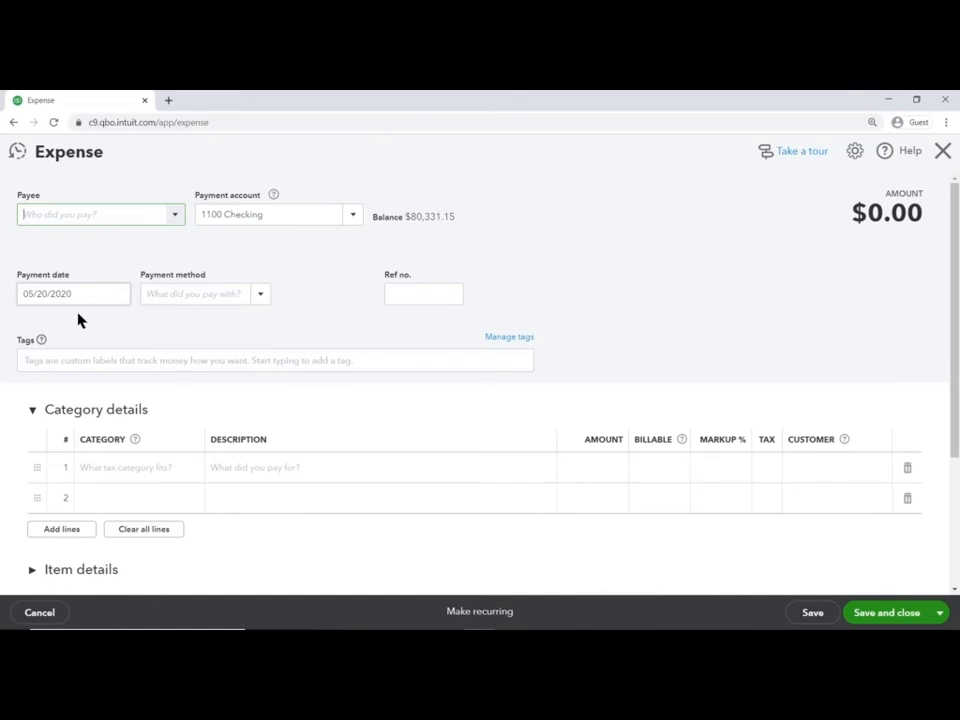
drag(79, 294, 11, 294)
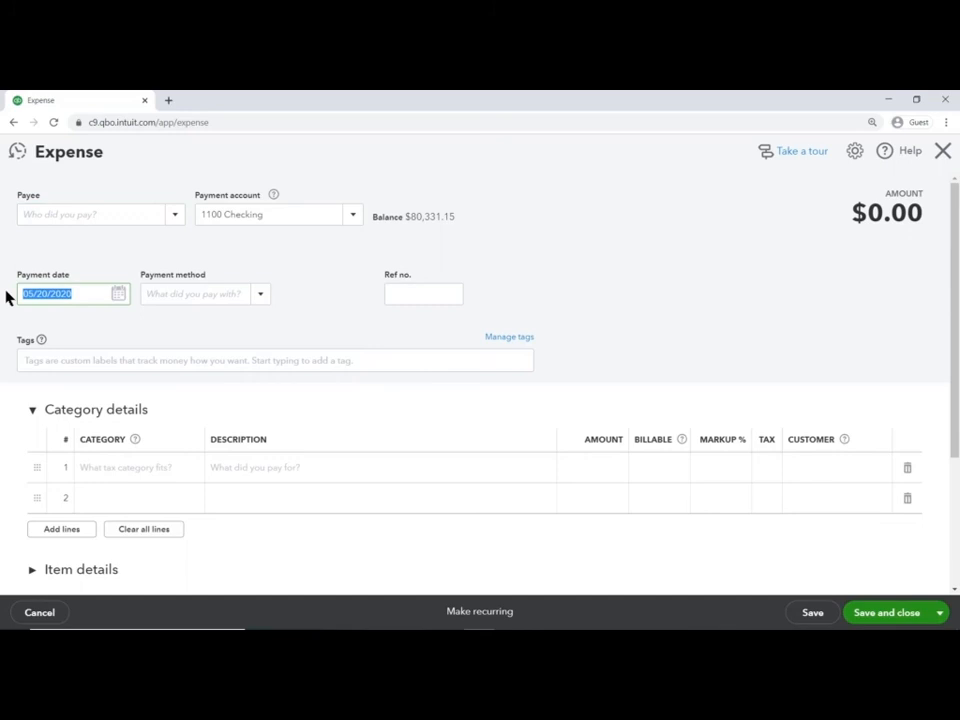
text(04012020)
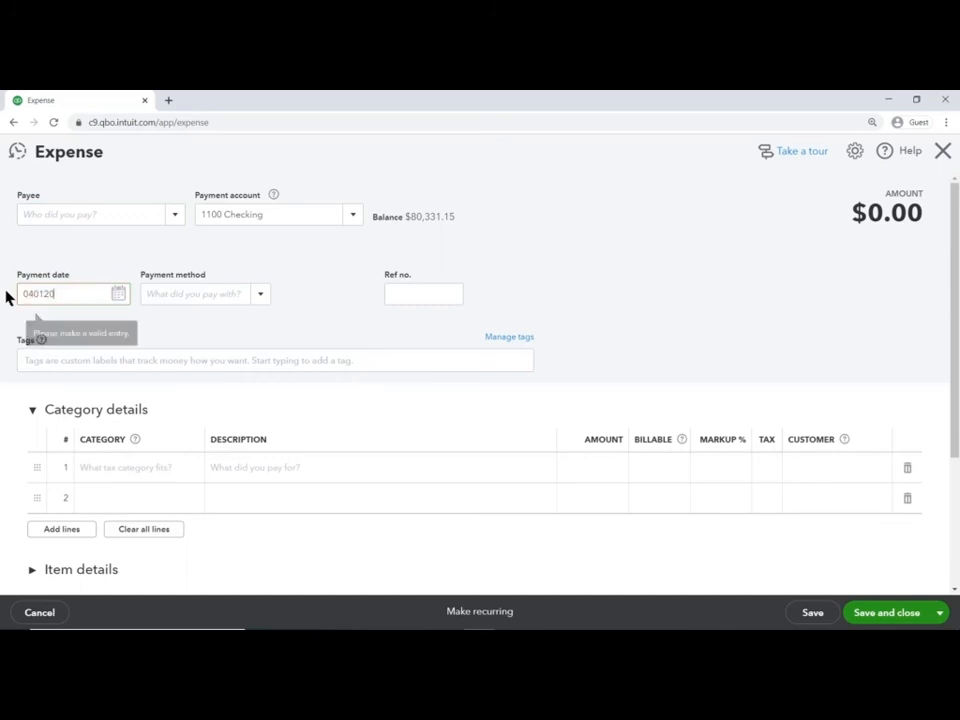
key(Tab)
drag(12, 294, 87, 292)
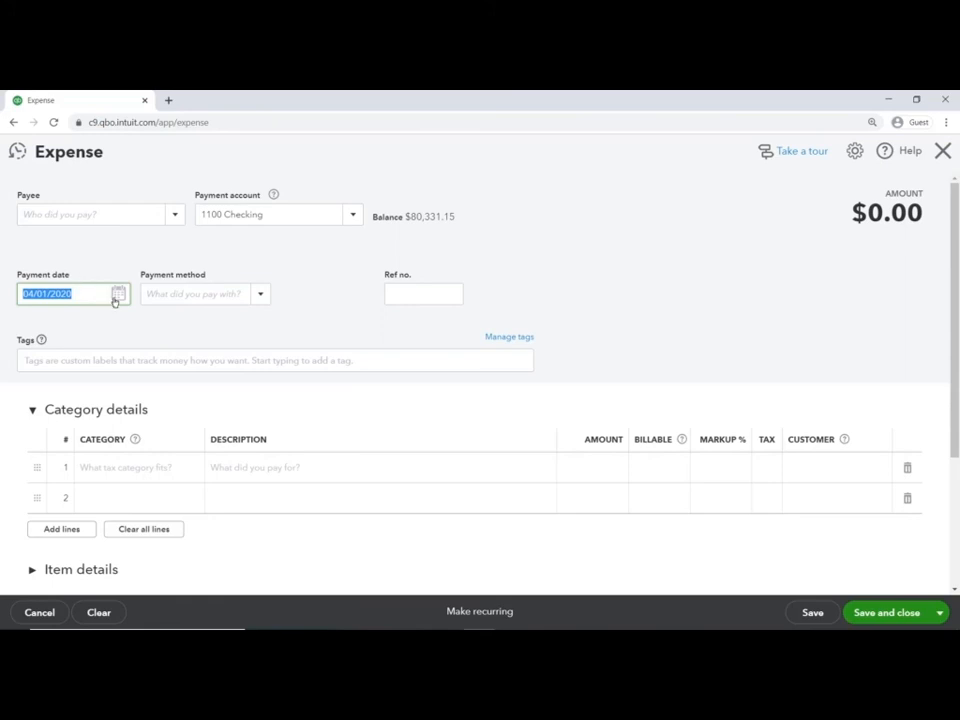
click(116, 296)
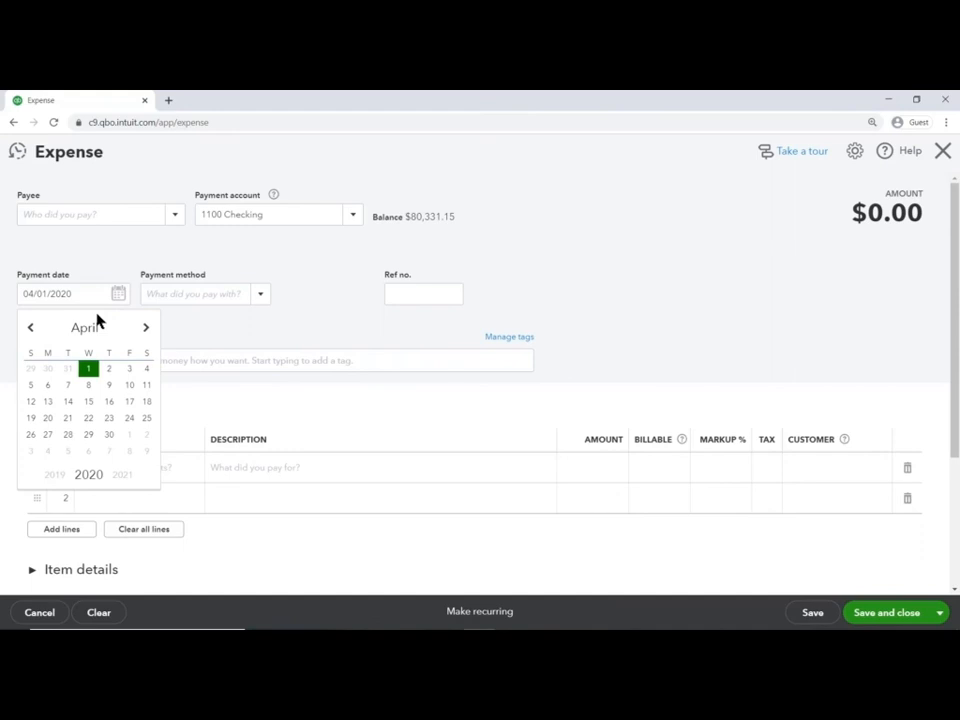
click(177, 328)
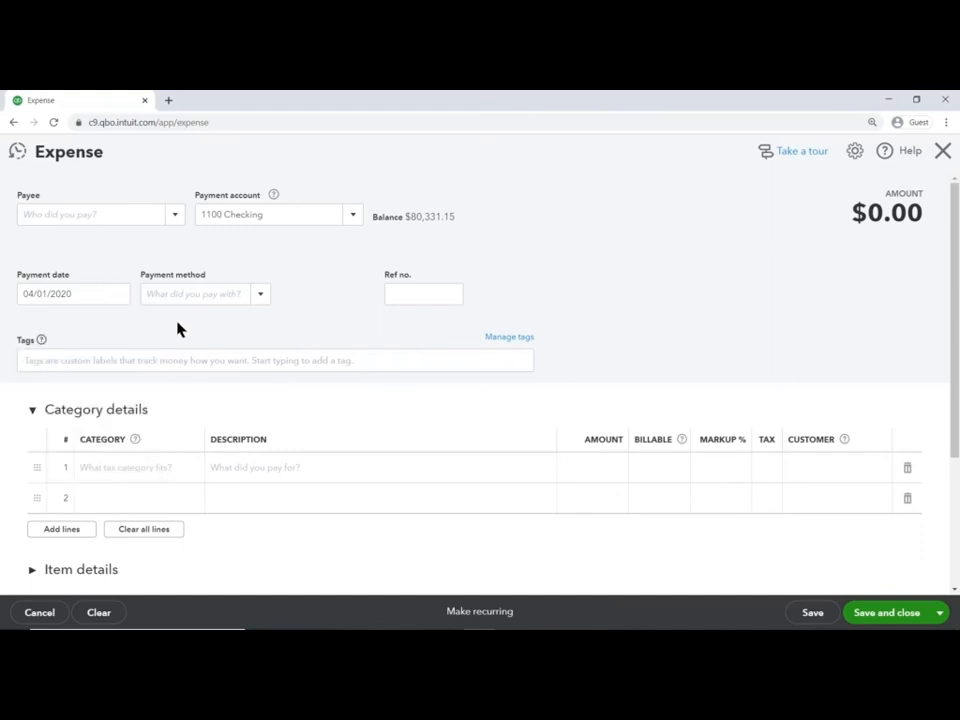
- Step the expense's payment date through first days of the year and then last days of the year using date shortcuts
click(100, 293)
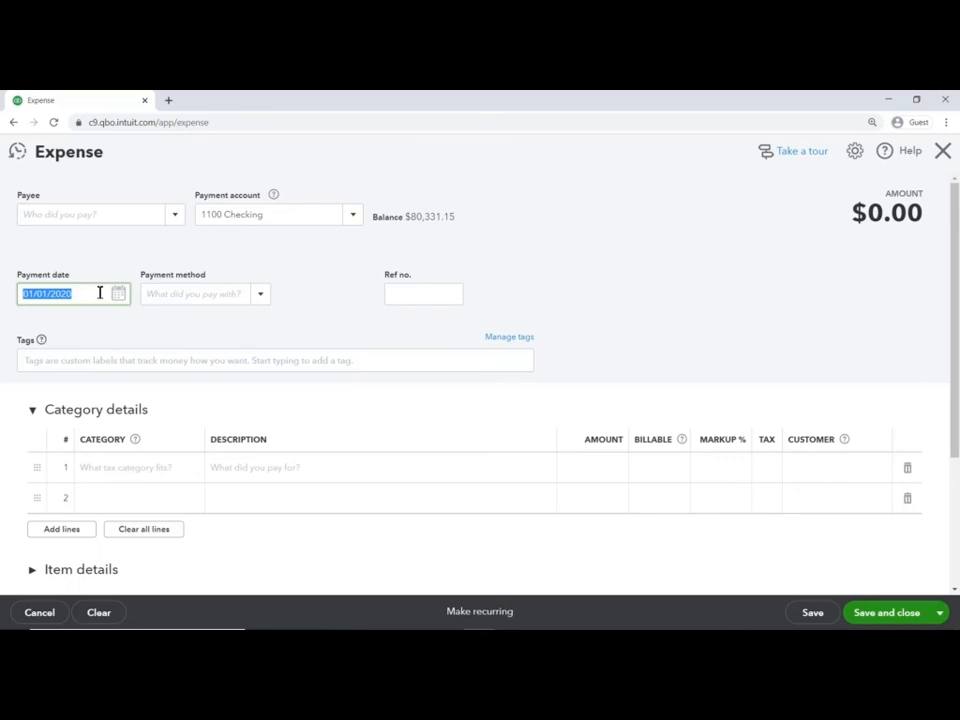
key(y)
key(y)
text(12/31/2016)
key(r)
key(r)
key(r)
- Step the payment date through first days of the month and then last days of the month using date shortcuts
key(m)
key(m)
key(m)
key(m)
key(h)
key(h)
key(h)
key(h)
- Step the payment date back one day, then through first days and last days of the week using date shortcuts
key(minus)
key(w)
key(w)
key(w)
key(k)
key(k)
key(k)
key(k)
- Step the payment date by single days, reset it to today, 05/20/2020, and discard the expense without saving
key(plus)
key(plus)
key(minus)
key(t)
click(942, 151)
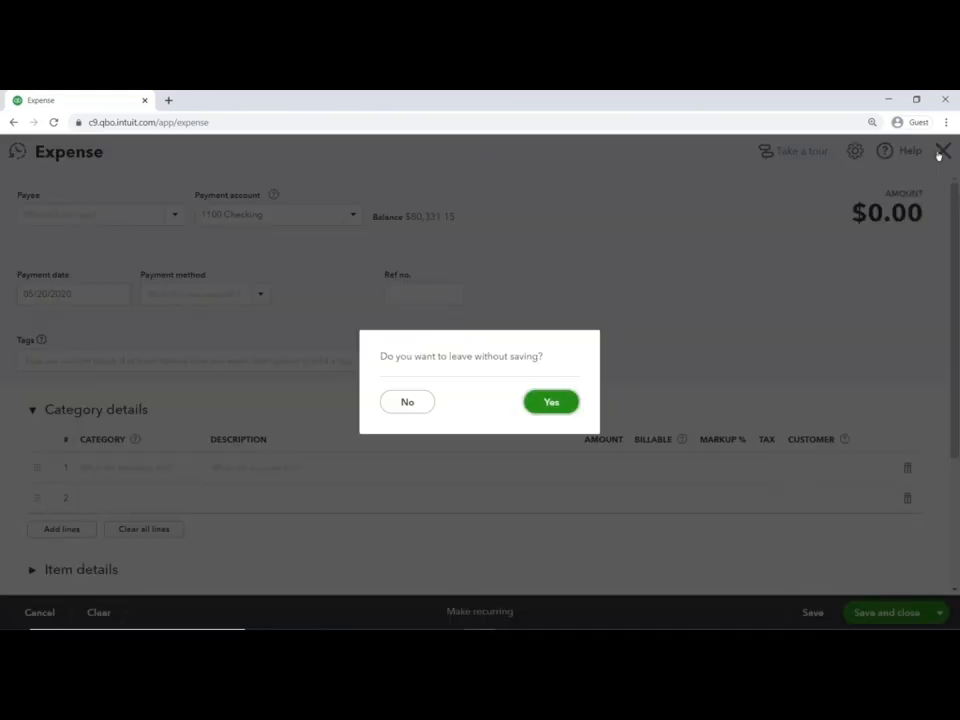
click(551, 401)
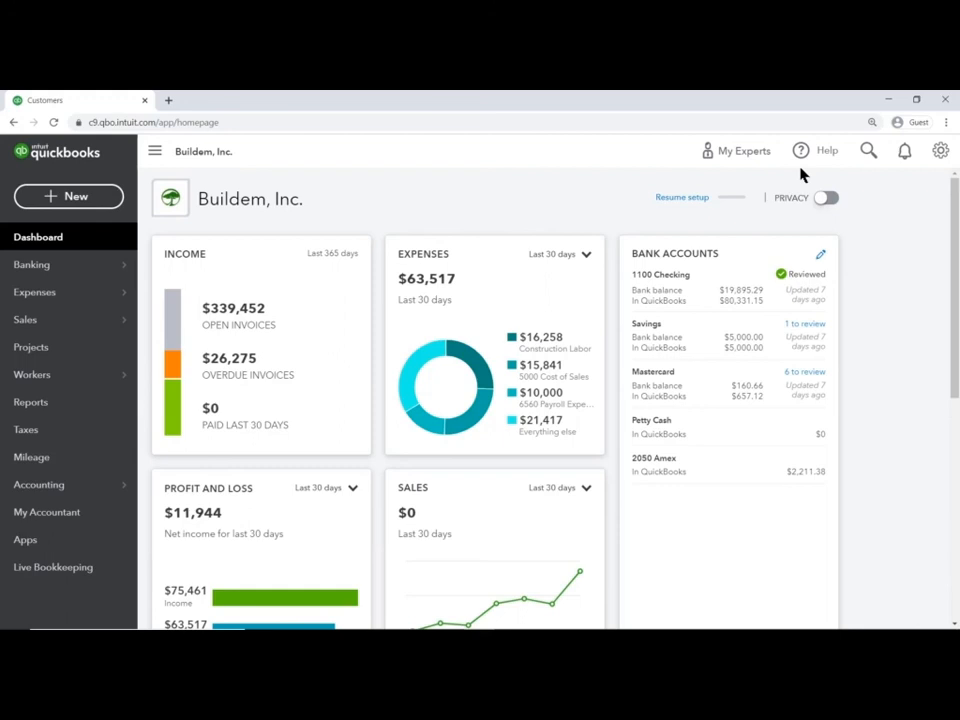
- Review the keyboard shortcuts list, try the shortcut for a new invoice, and view the list again before closing it
key(ctrl+alt+slash)
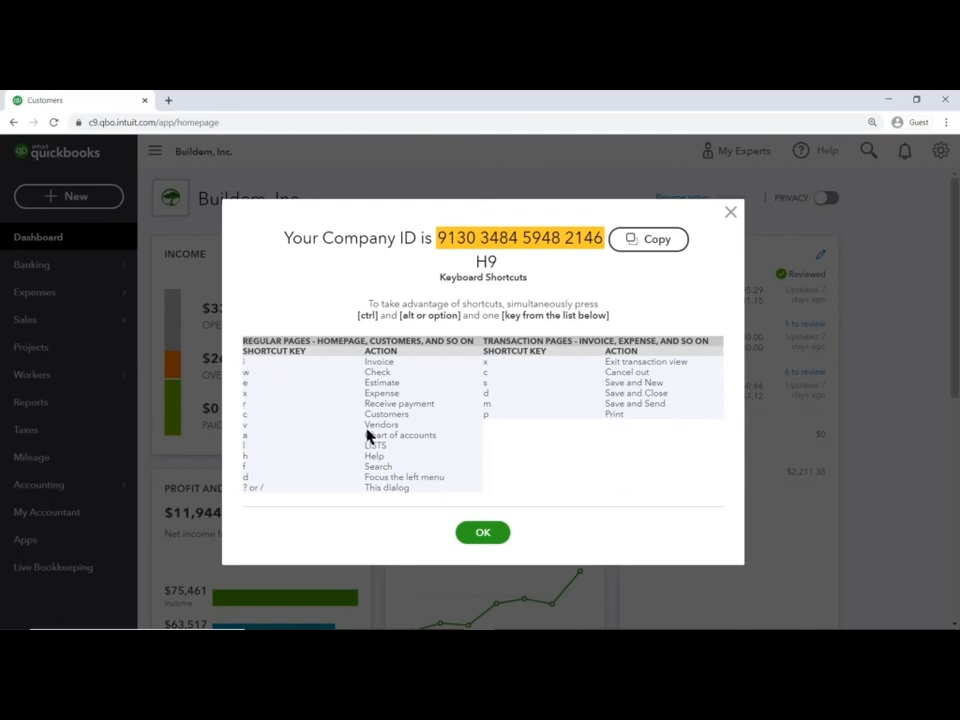
click(483, 532)
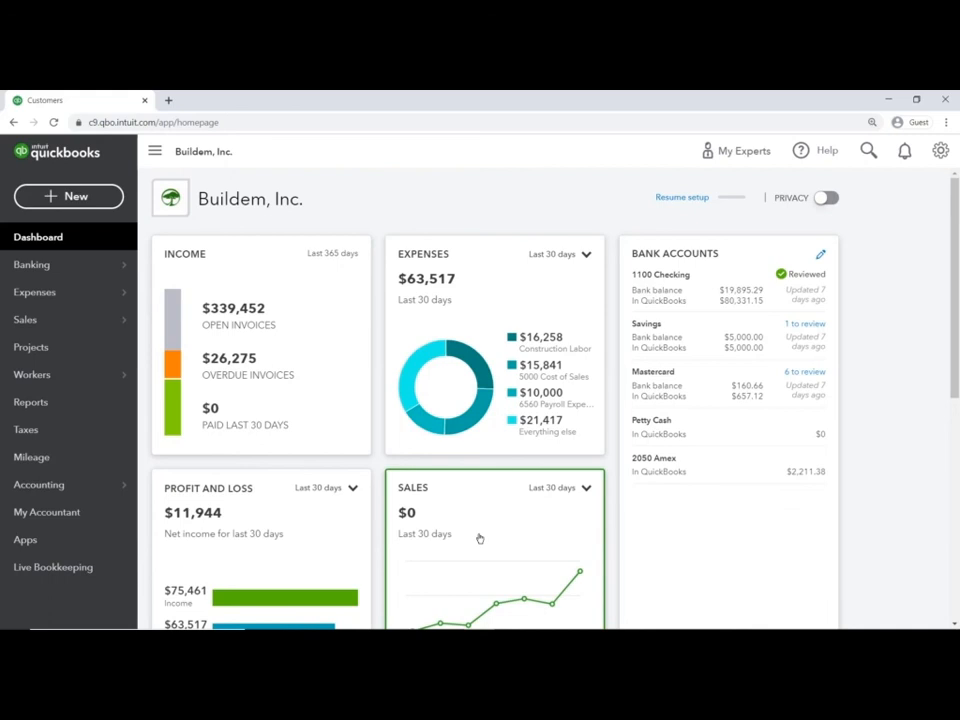
key(ctrl+alt+i)
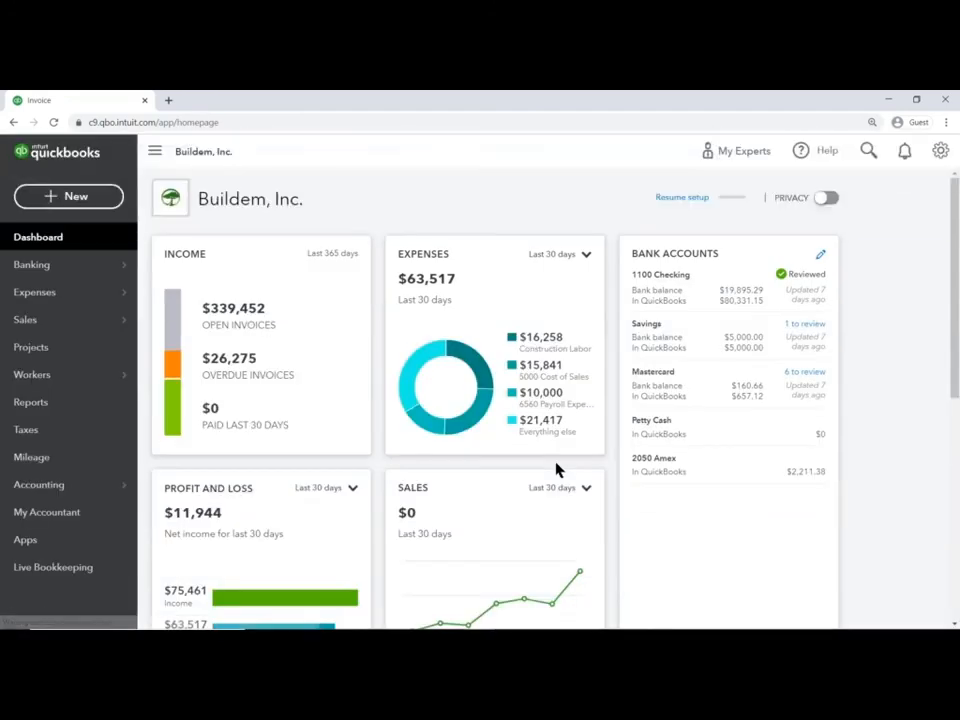
key(ctrl+alt+slash)
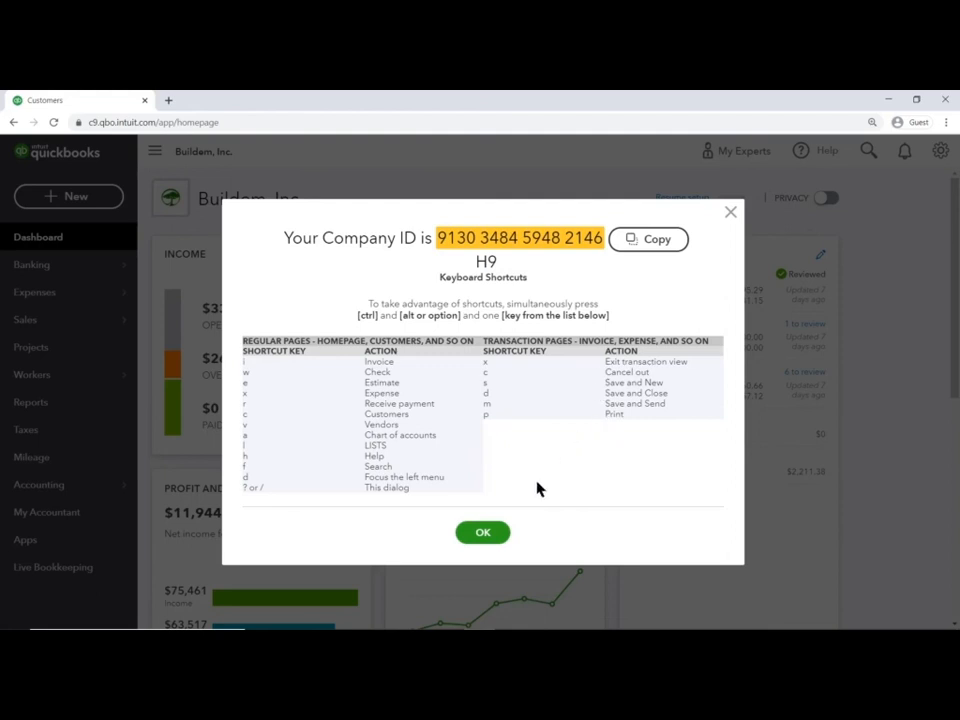
click(489, 533)
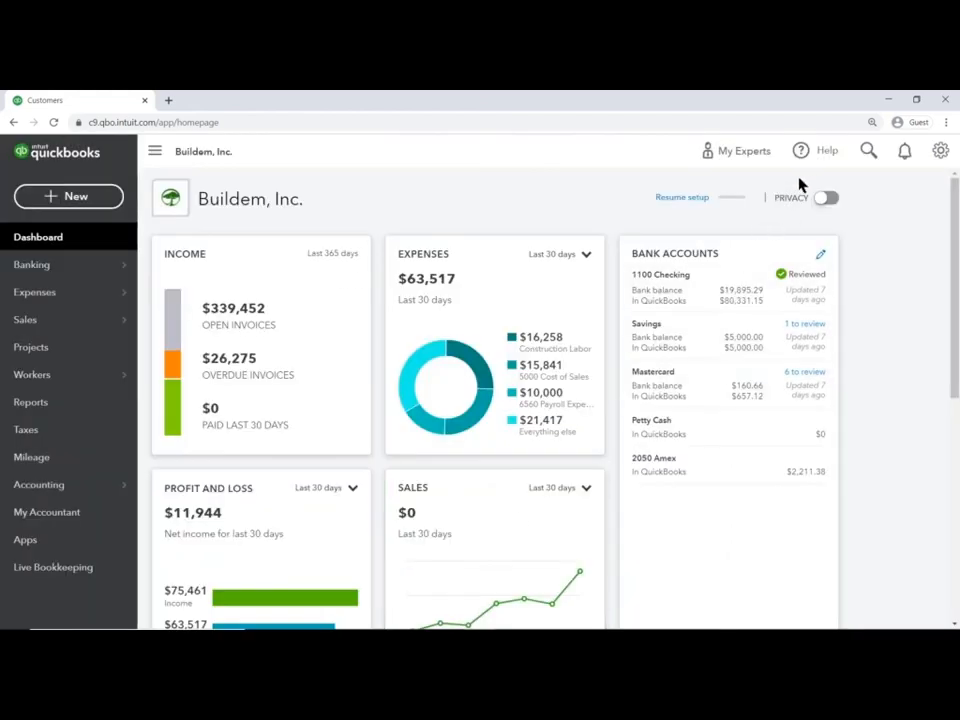